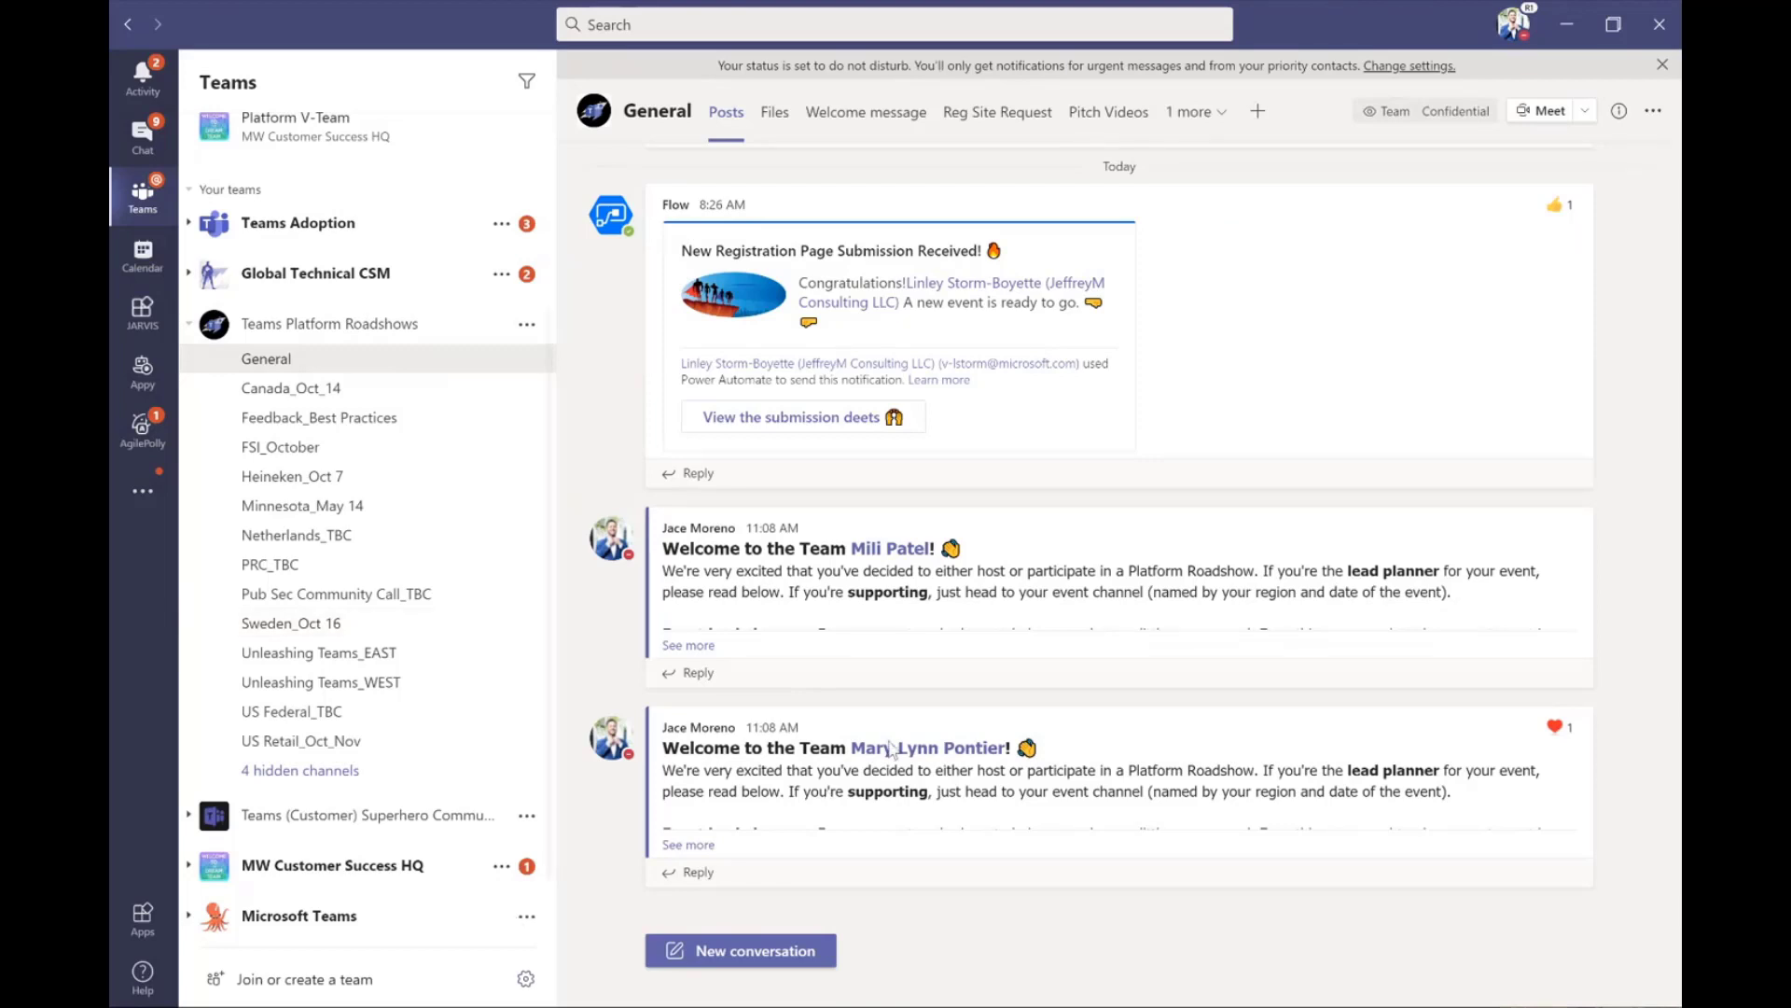
- Expand the first General channel welcome post and scroll through its full planner instructions
left_click(693, 644)
scroll(653, 641, "down", 2)
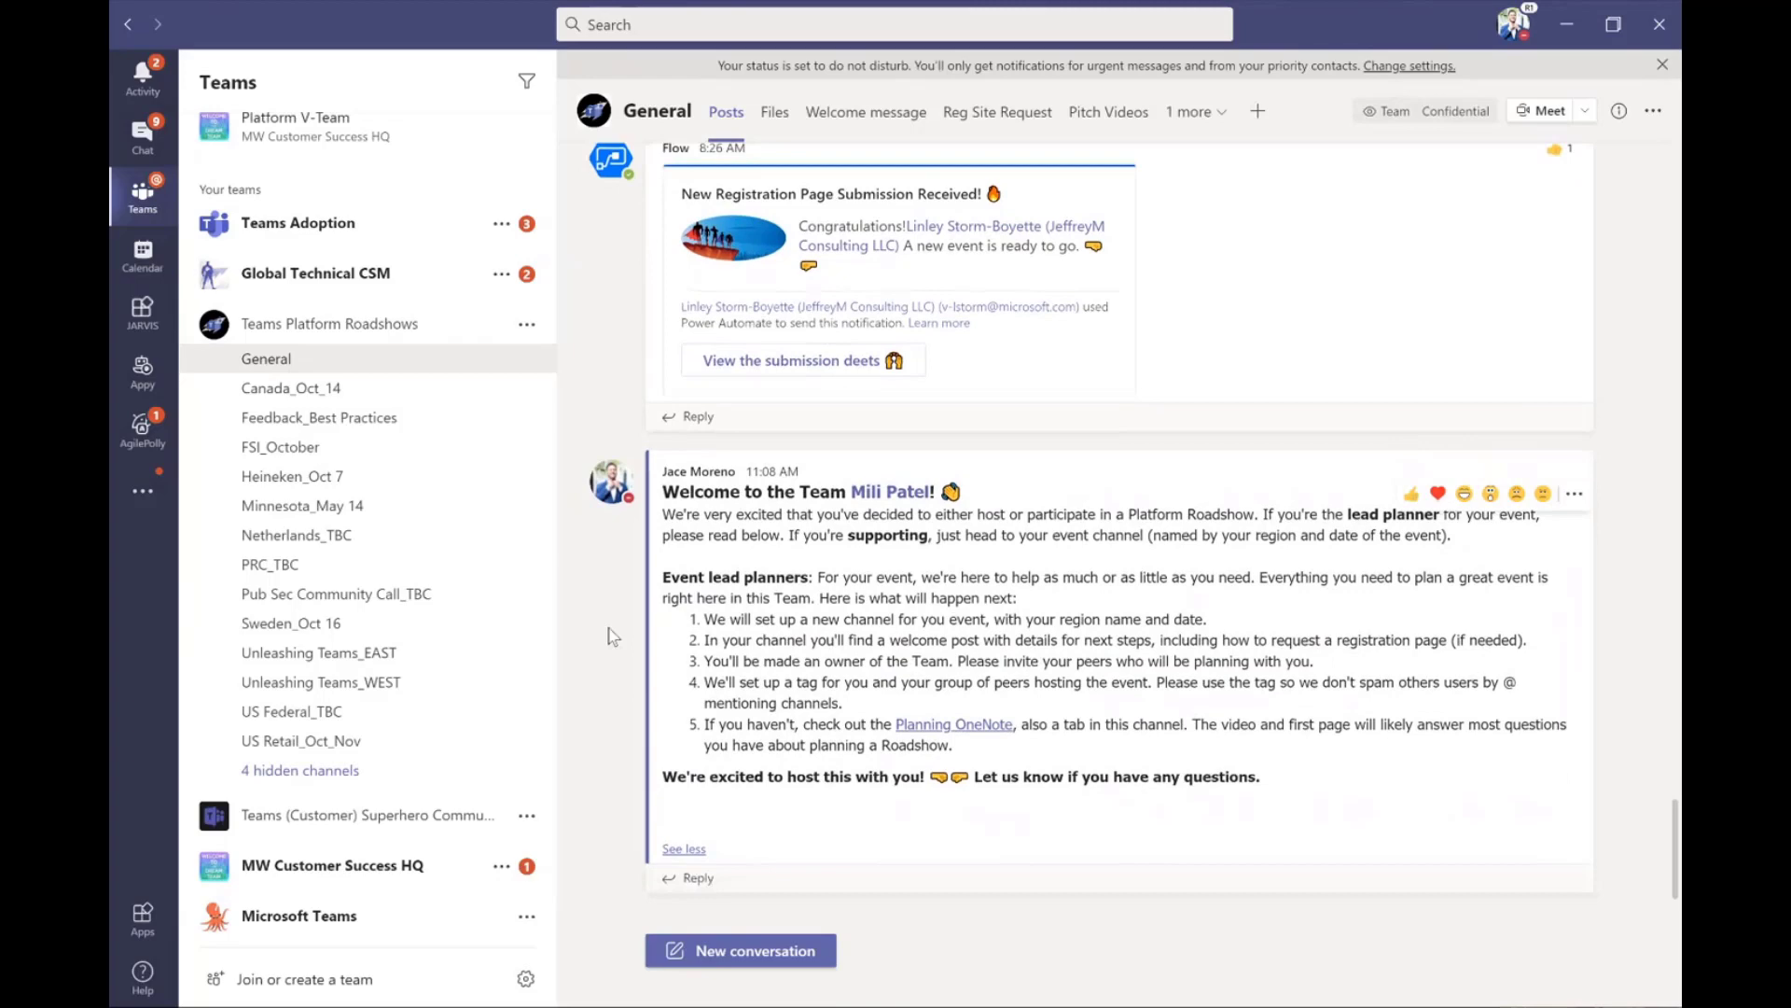
scroll(613, 637, "down", 2)
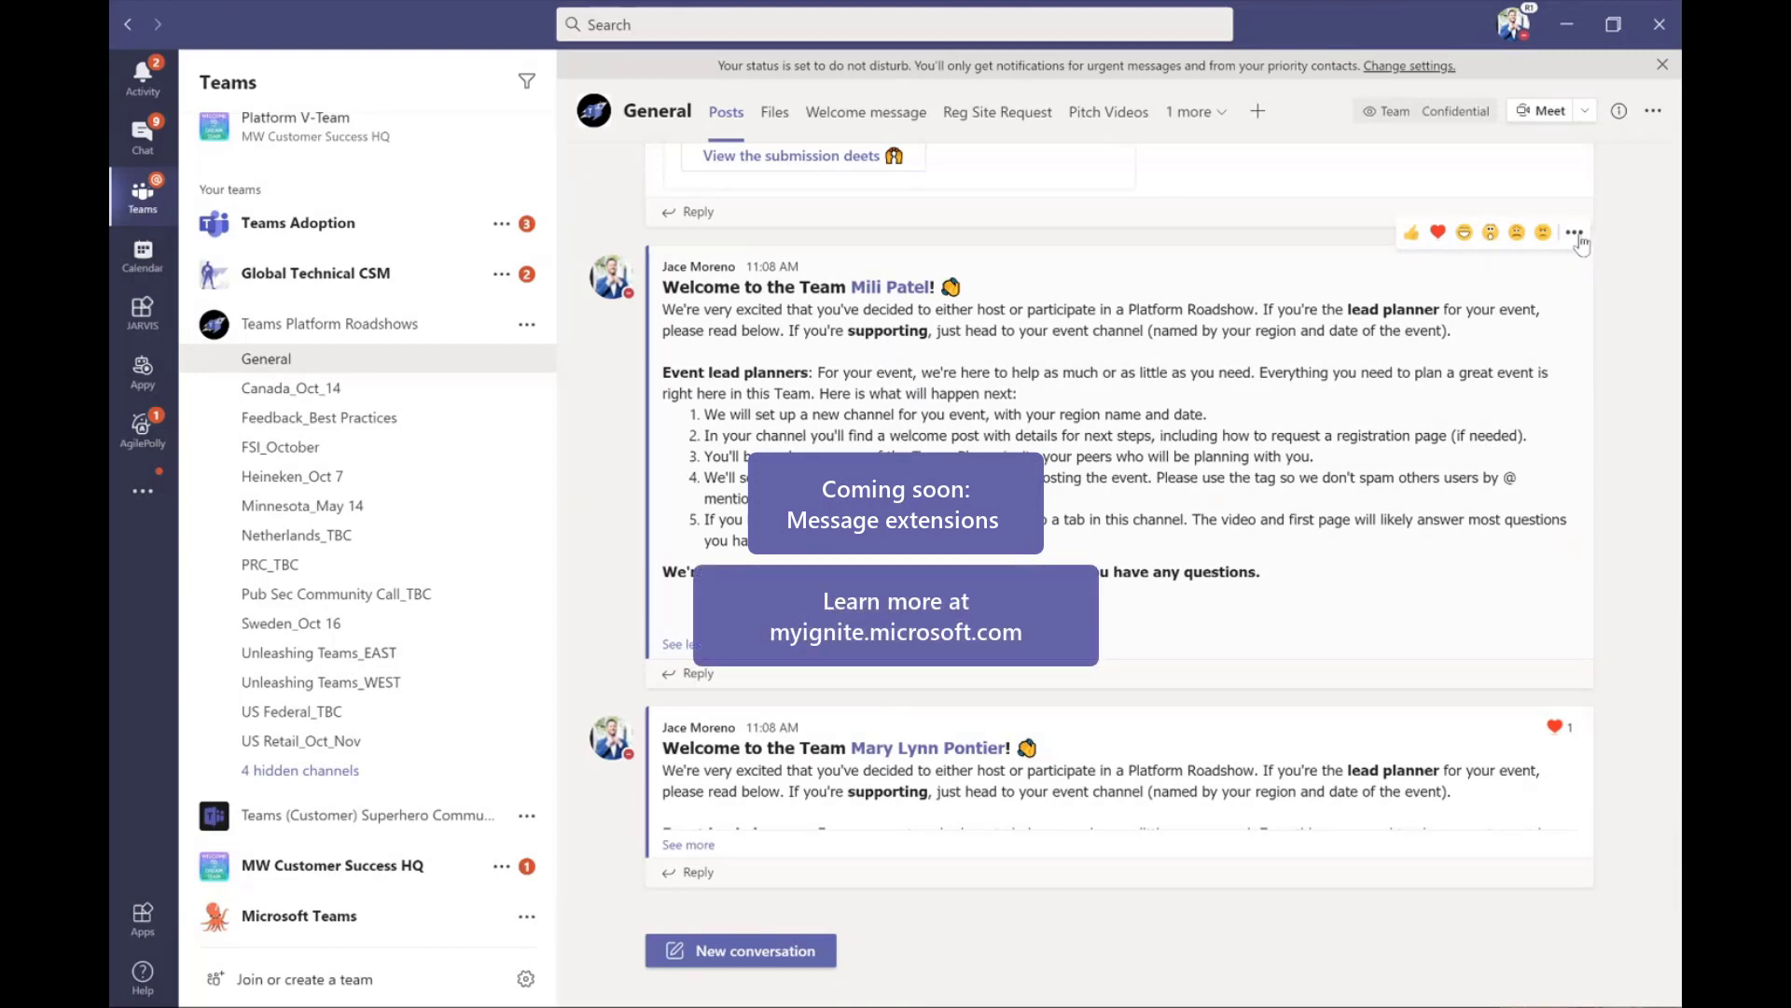
- From the welcome post's message actions, choose Create a flow to bring up Power Automate templates
left_click(1578, 237)
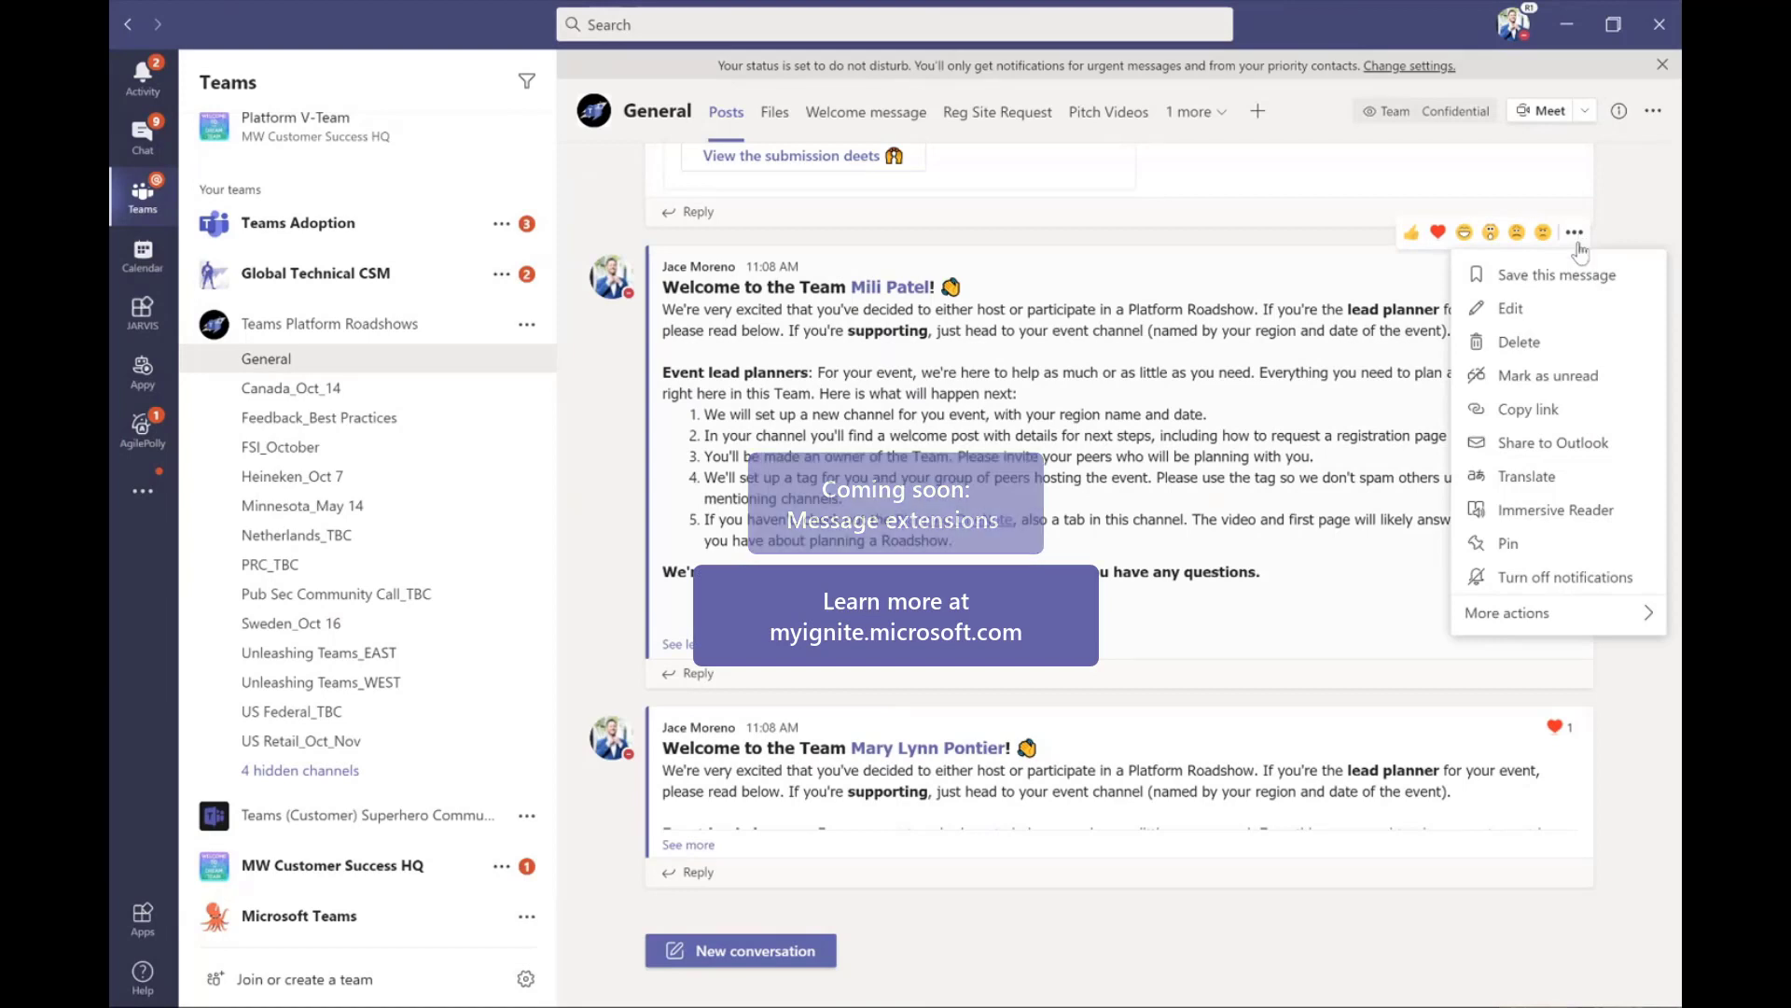
left_click(1524, 628)
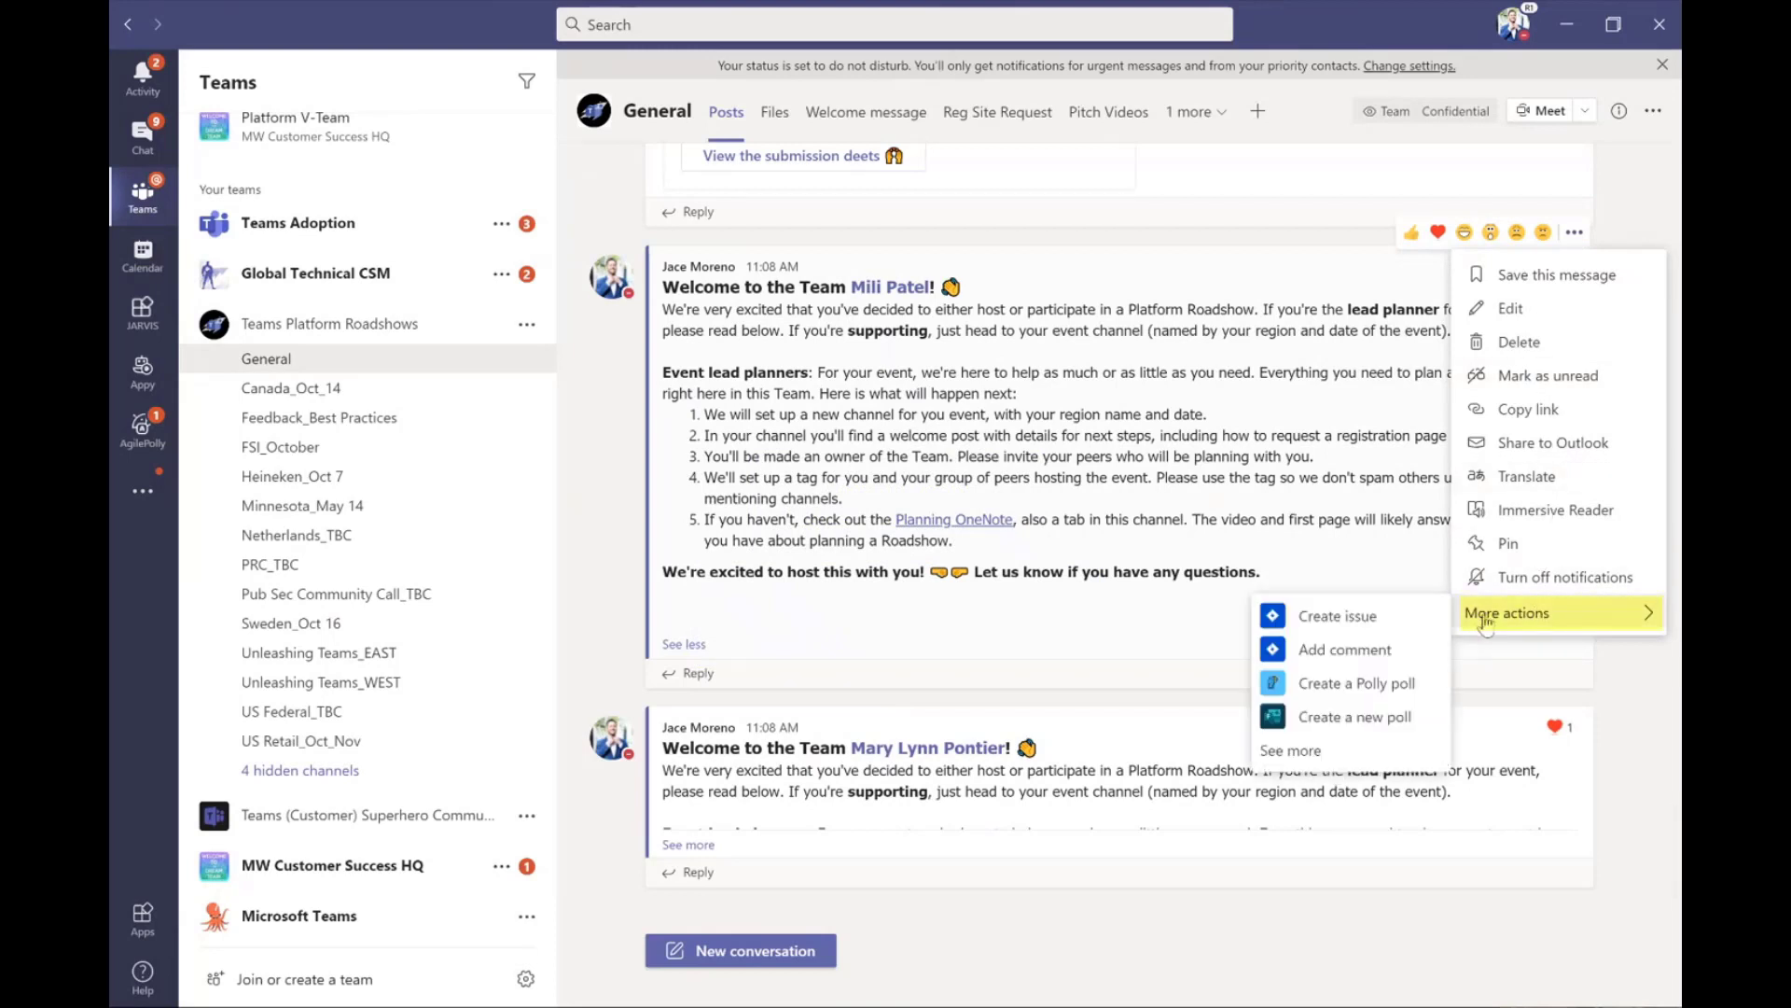
left_click(1290, 750)
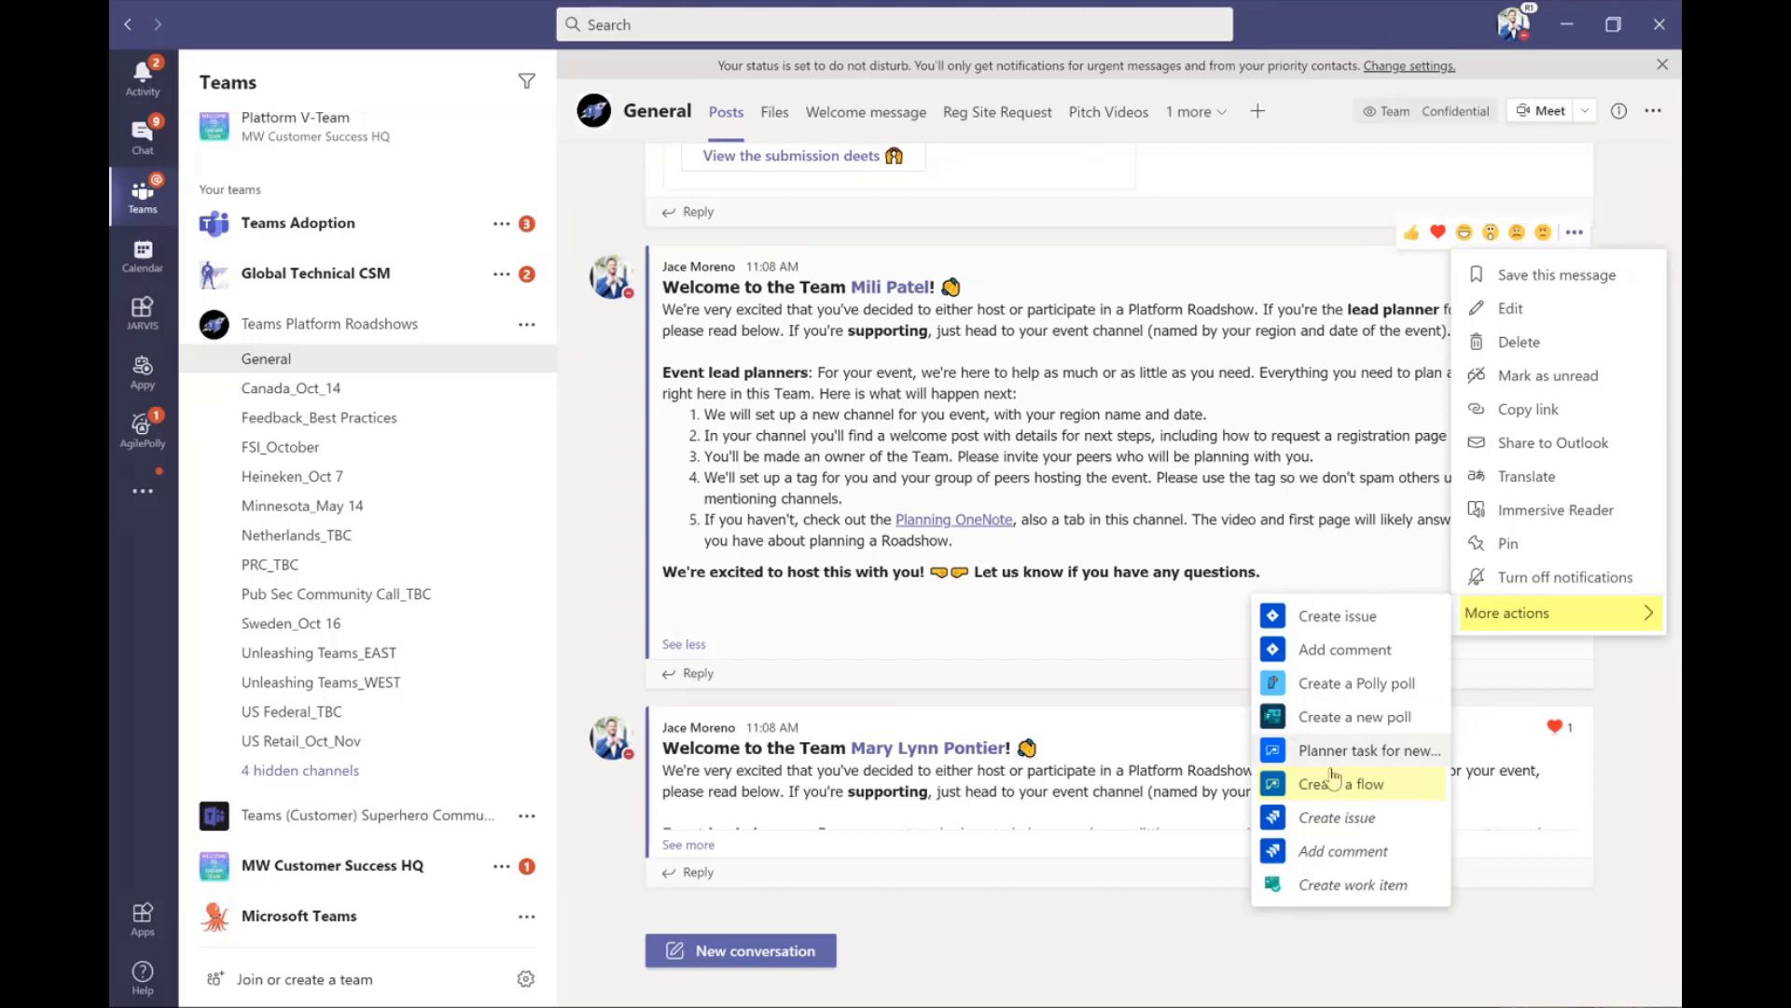
left_click(1334, 782)
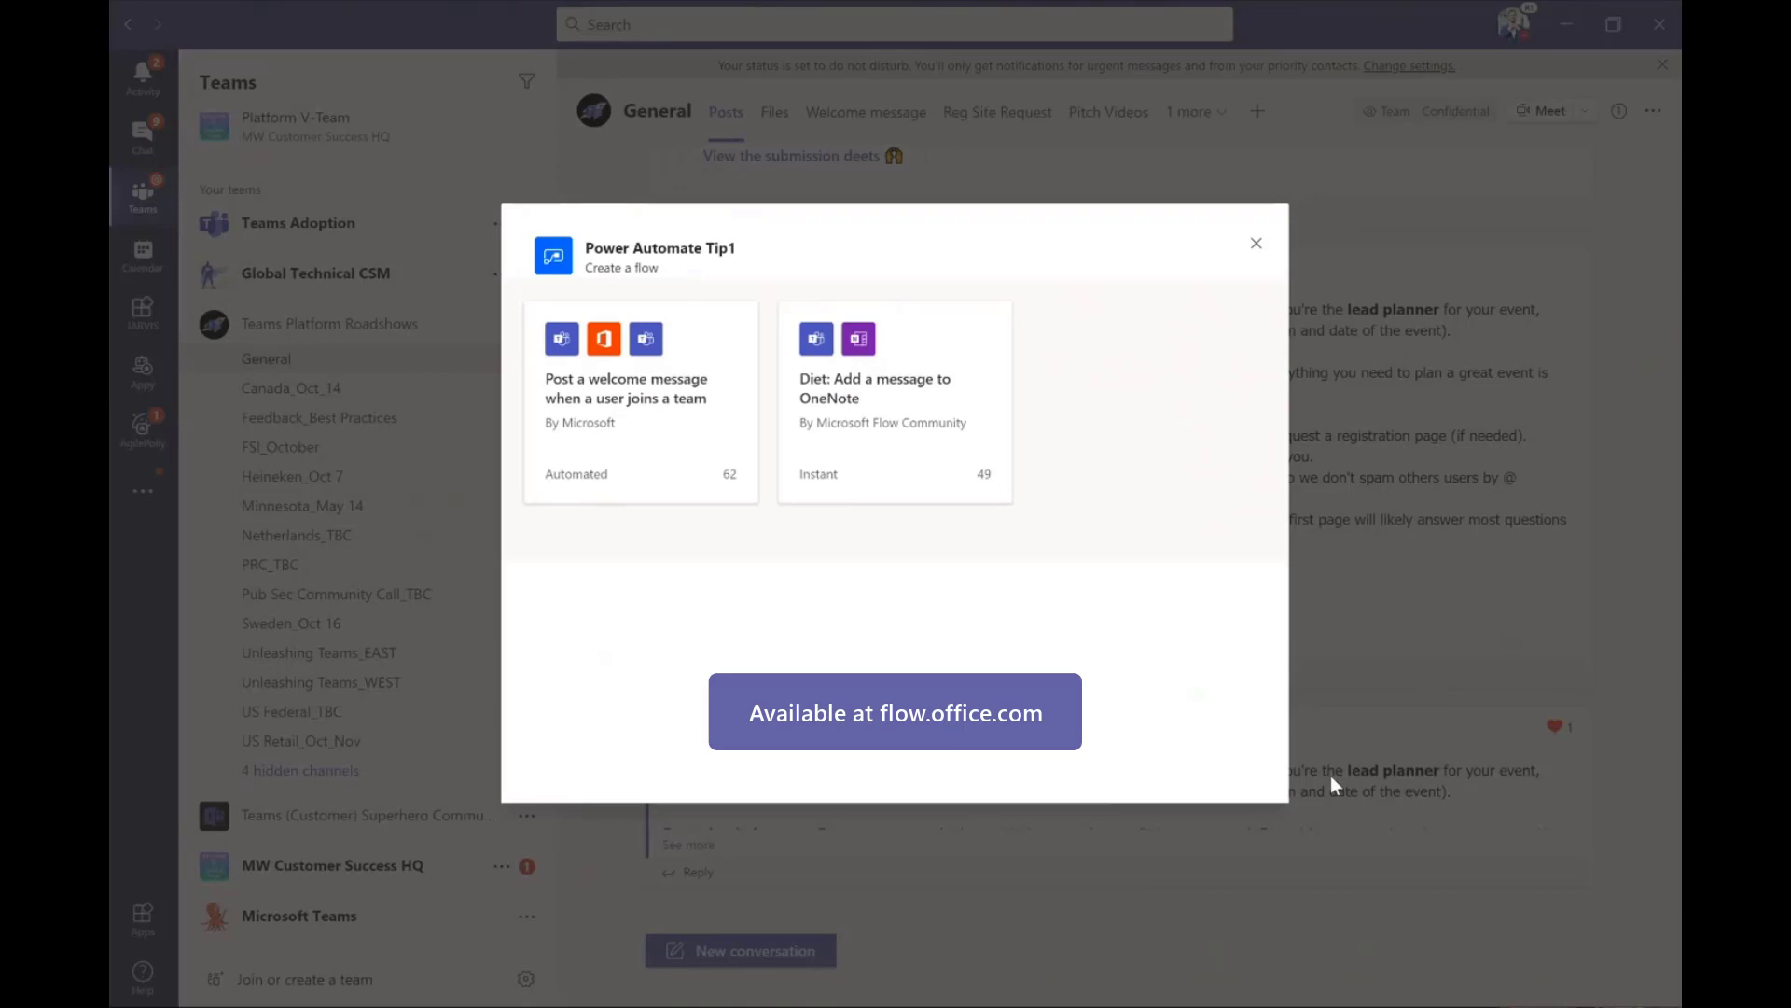
- Preview the 'Post a welcome message when a user joins a team' template, then cancel and close Power Automate
left_click(646, 399)
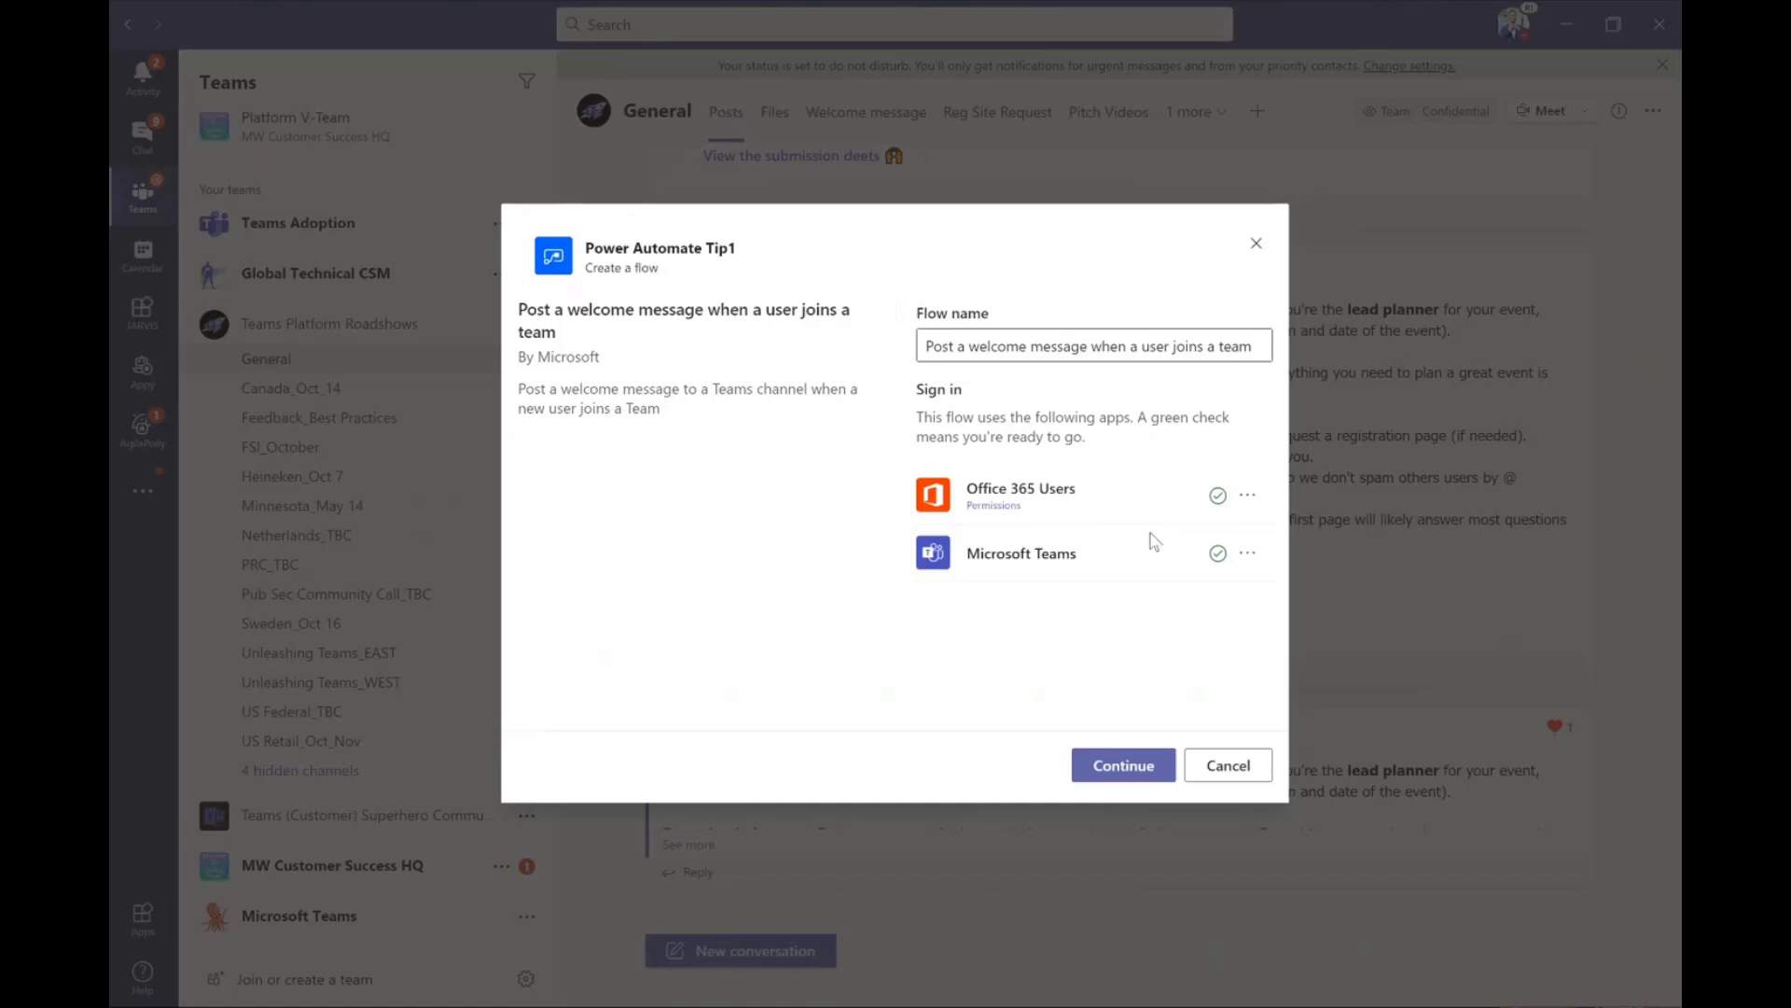
left_click(1123, 772)
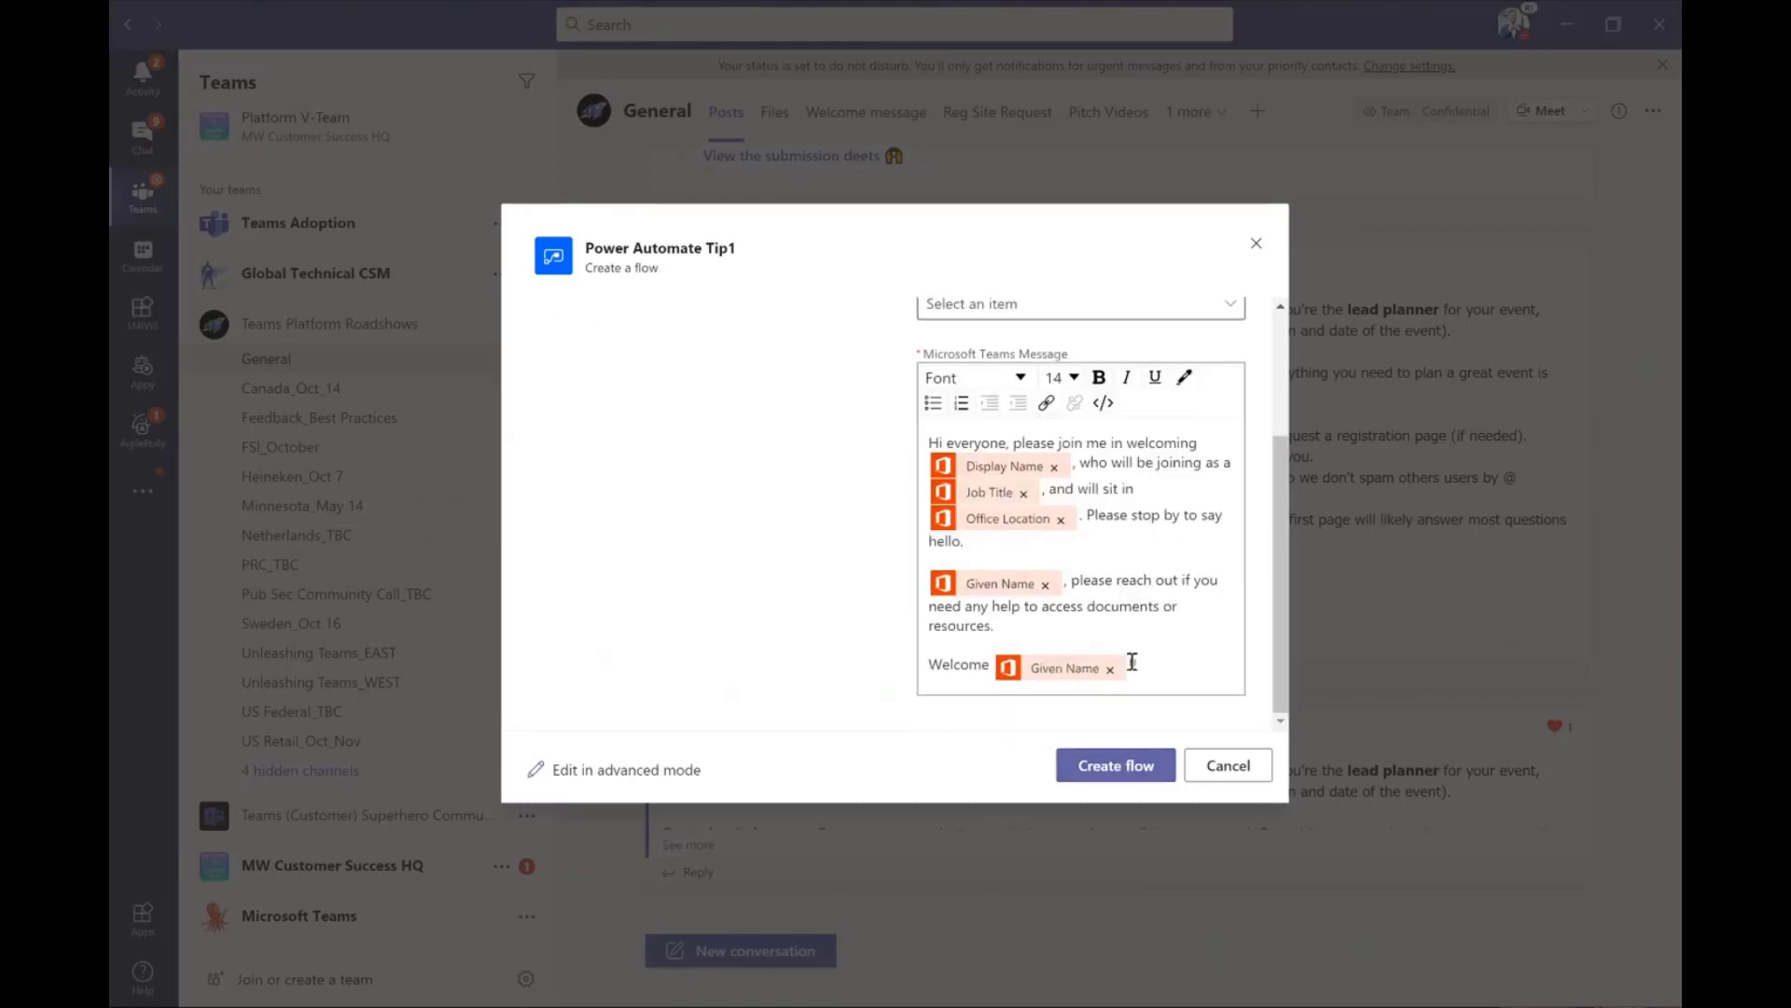
scroll(1131, 661, "up", 3)
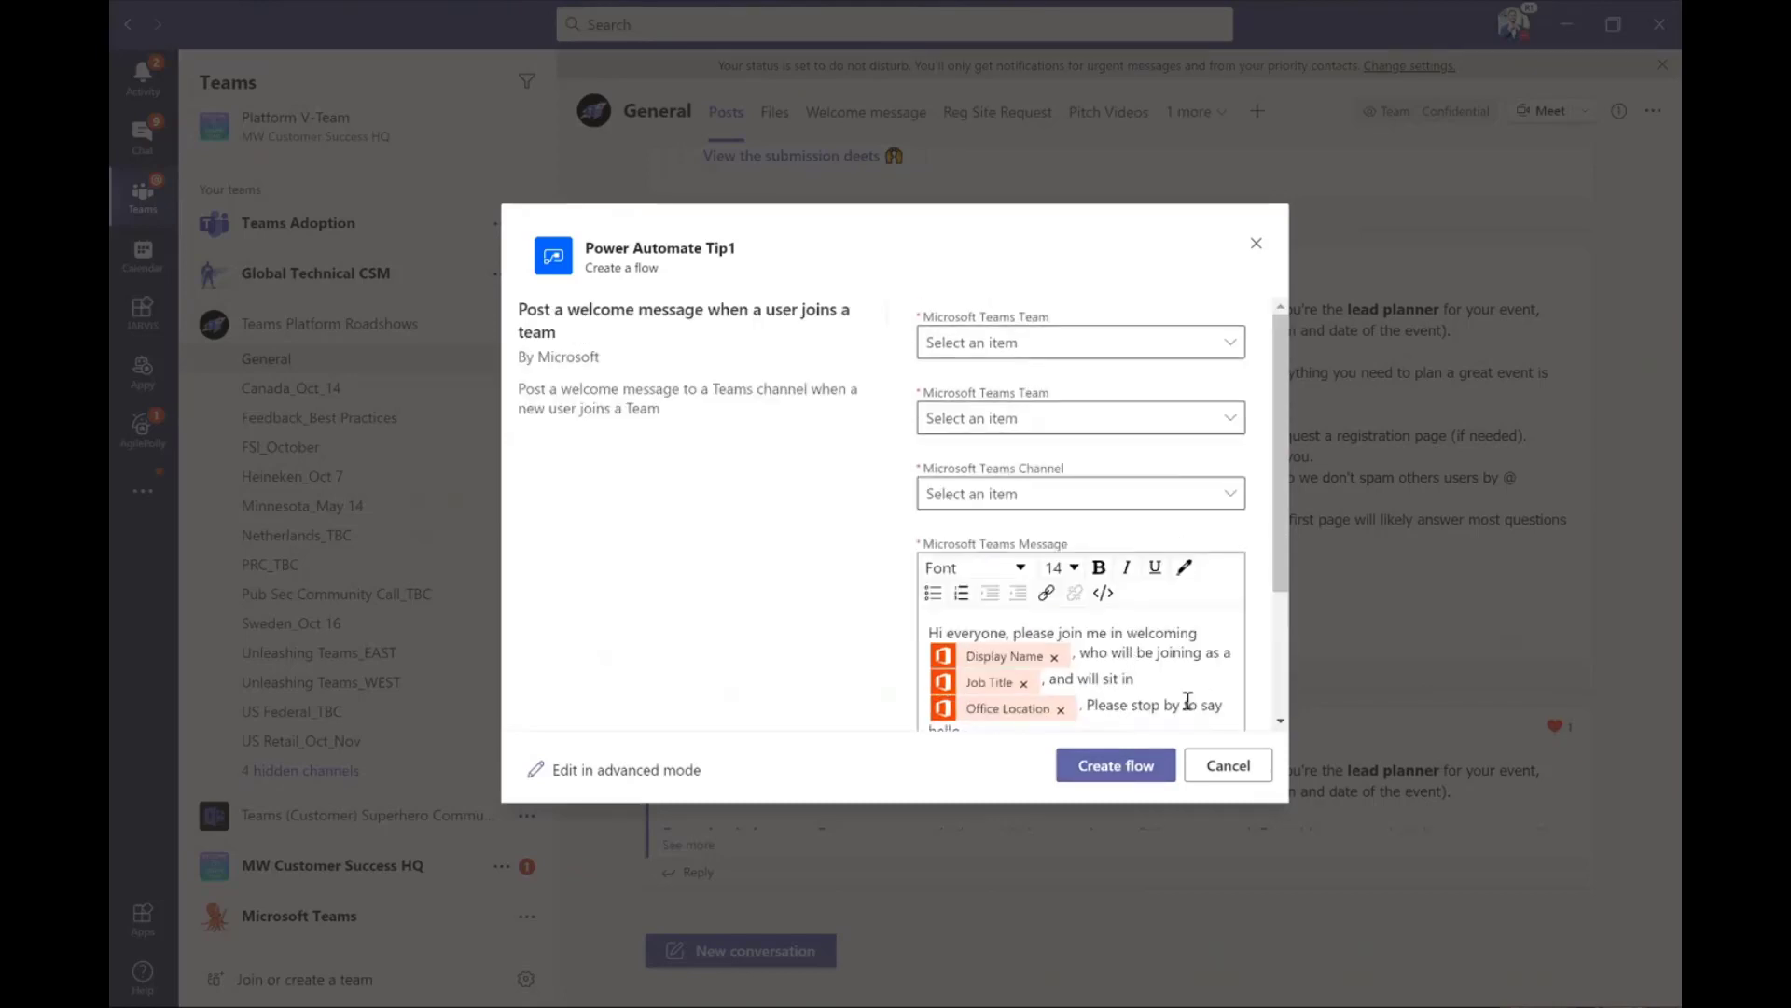
left_click(1240, 774)
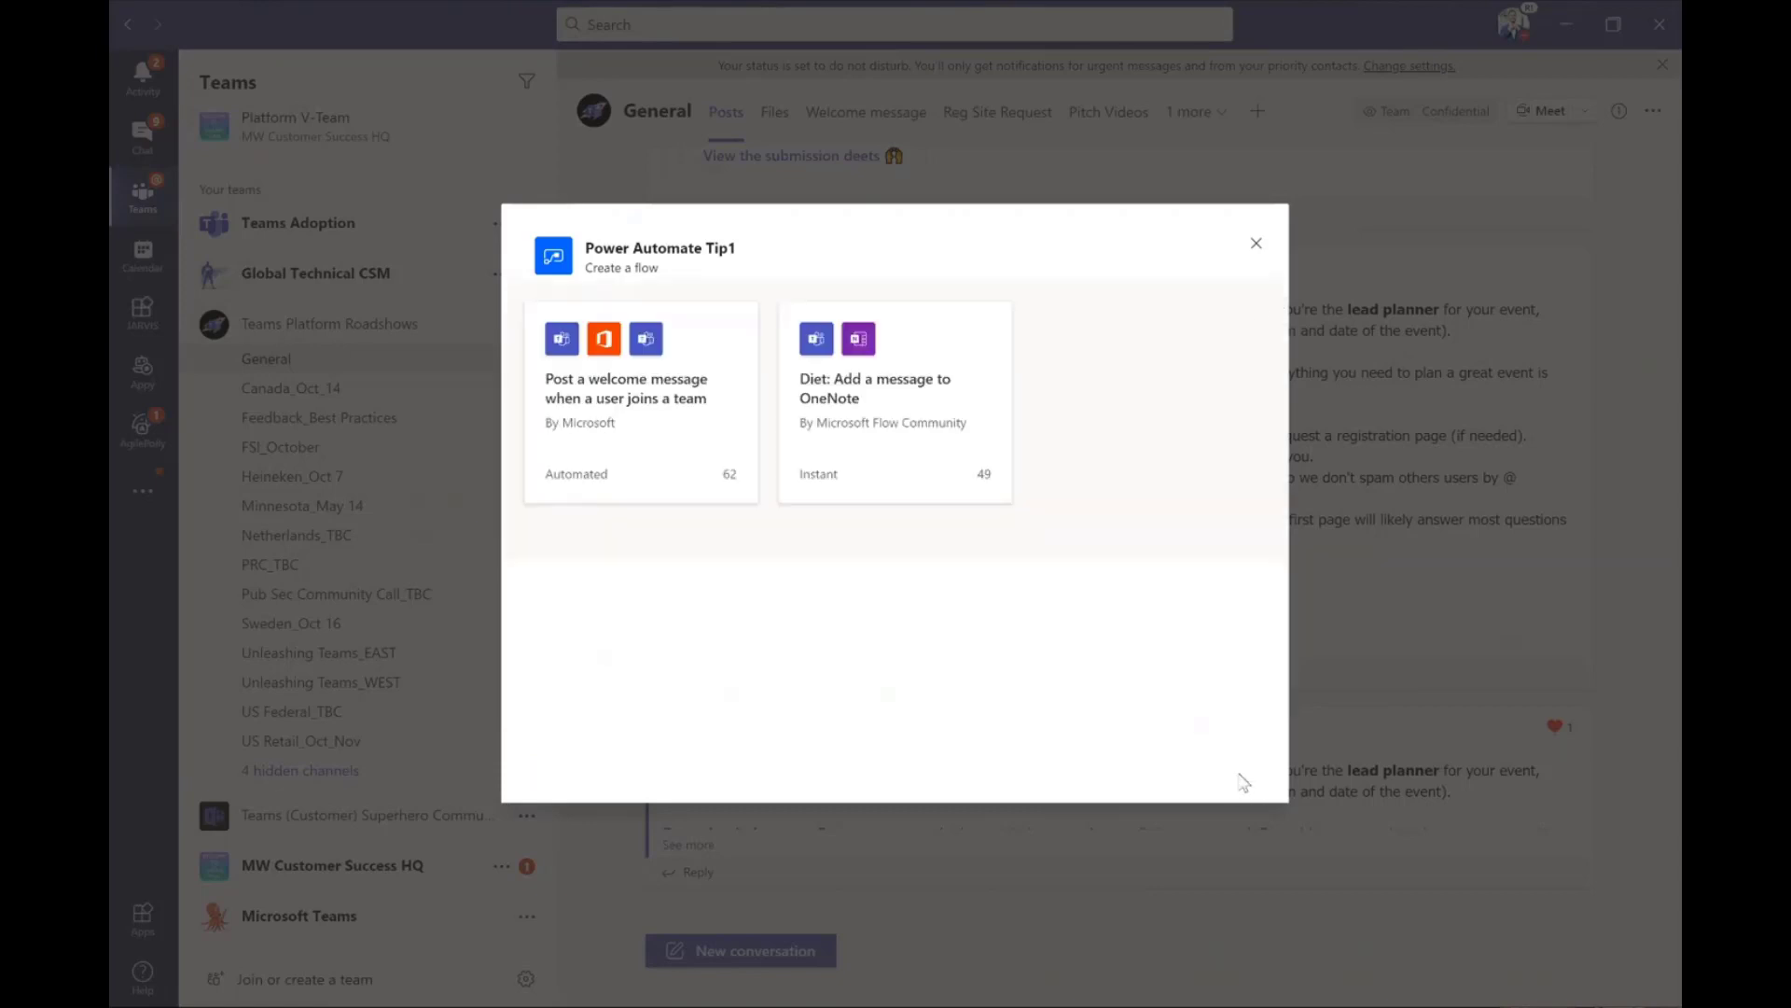
left_click(1256, 243)
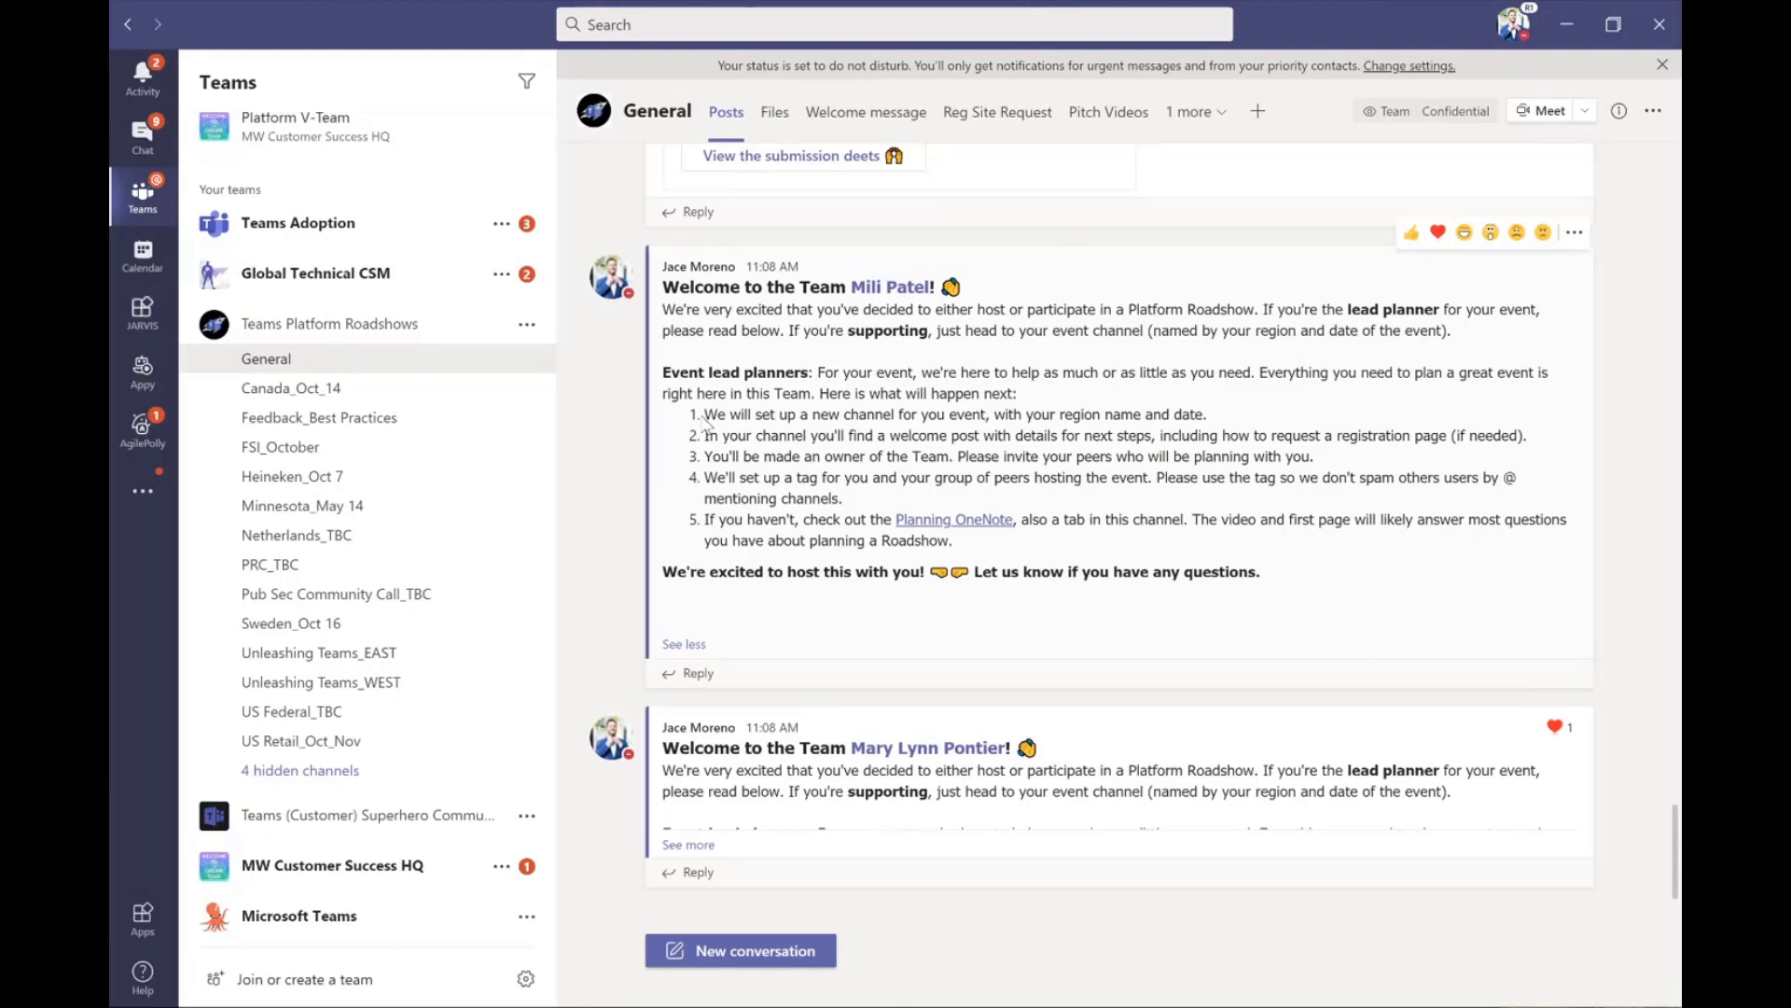
left_click(891, 287)
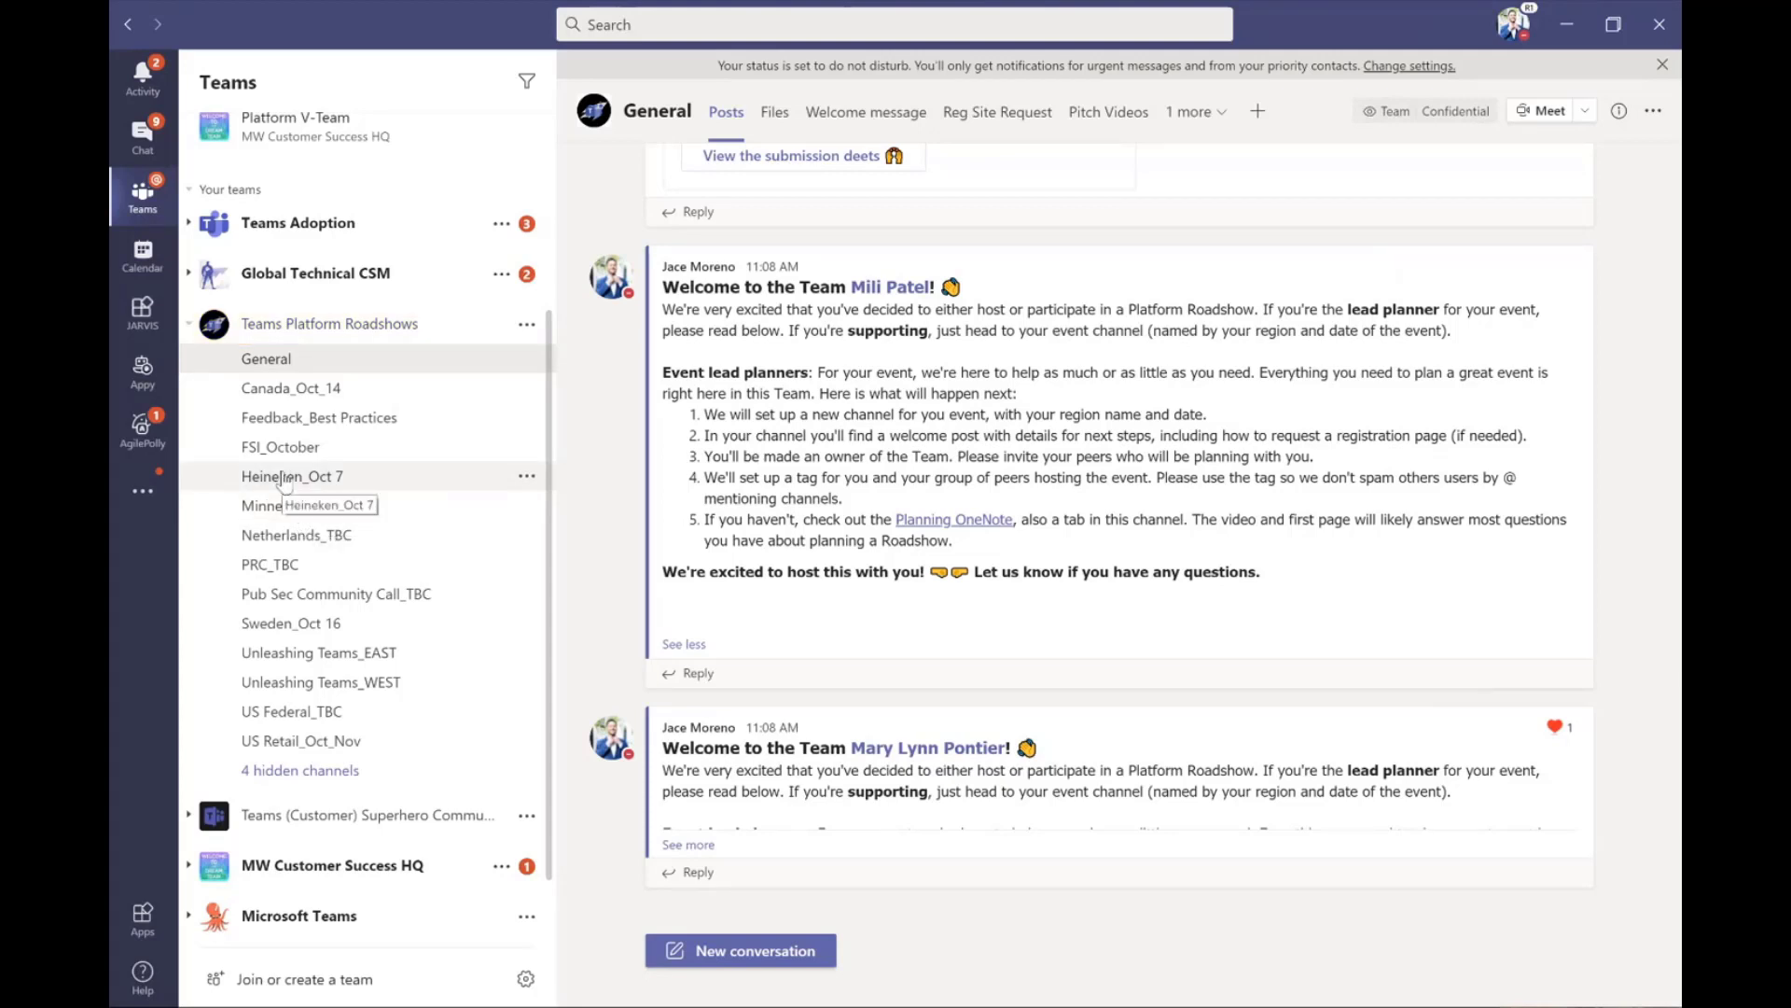
- Show the Teams Platform Roadshows team options menu, dismissing it once and reopening it
left_click(527, 324)
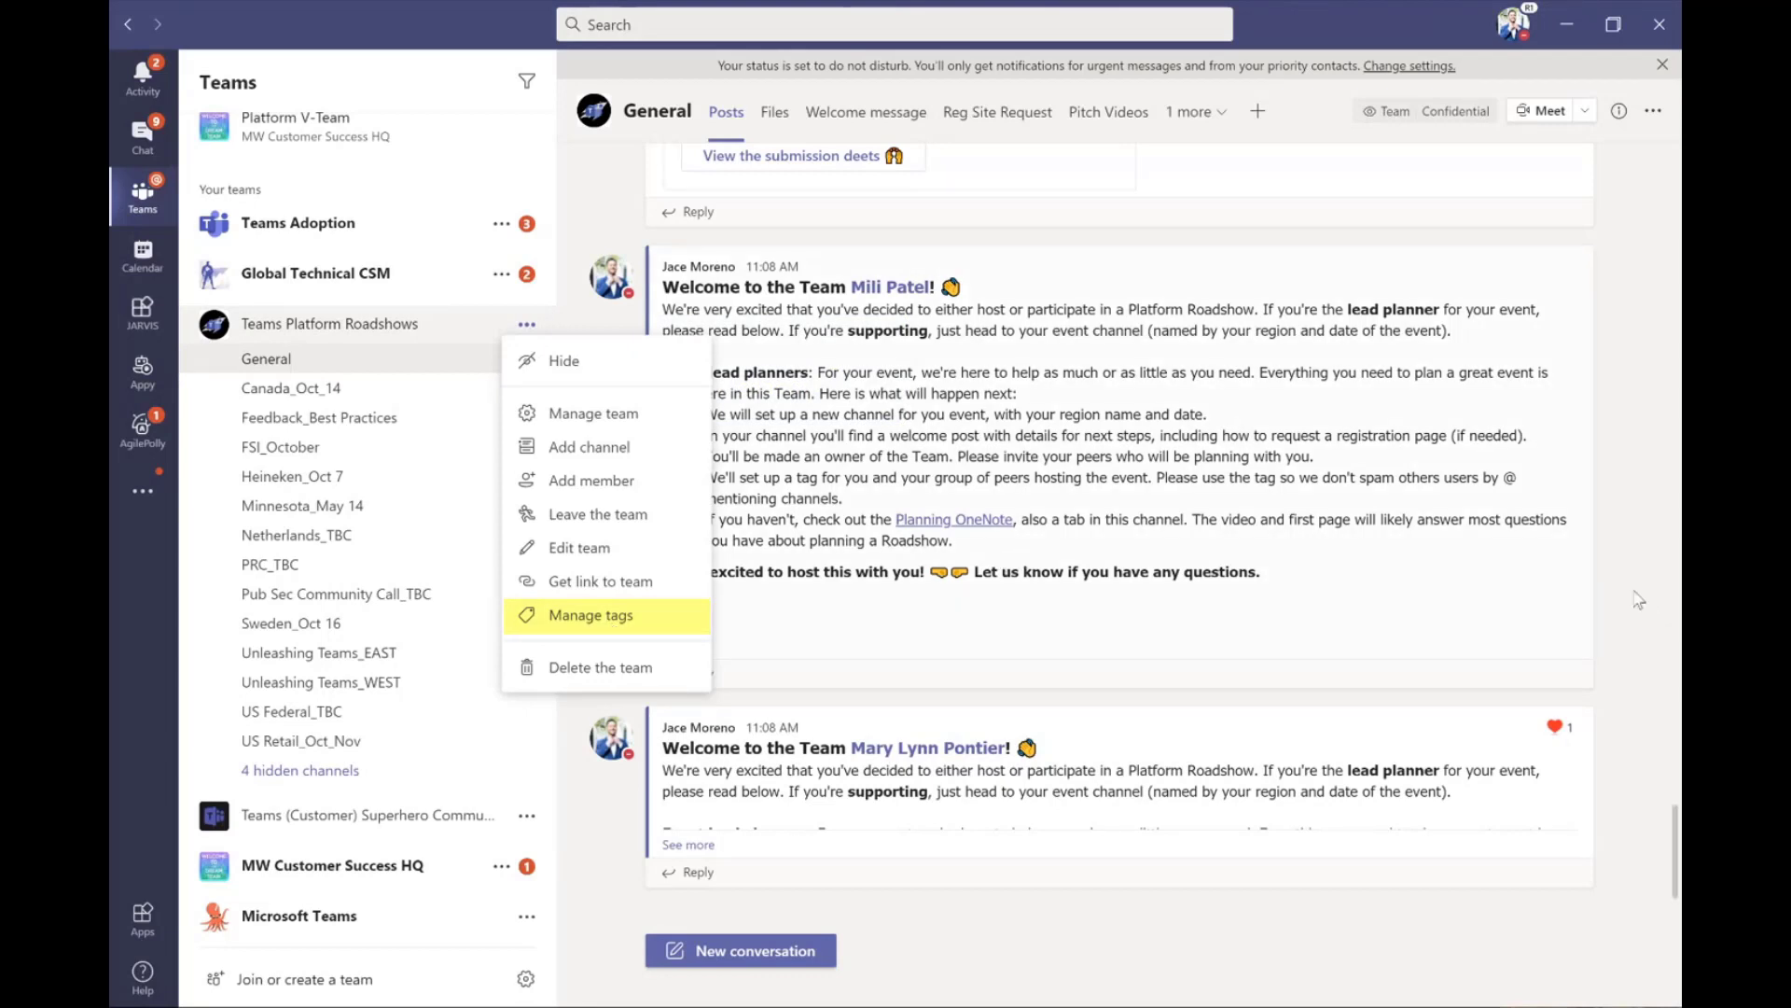
key("Escape")
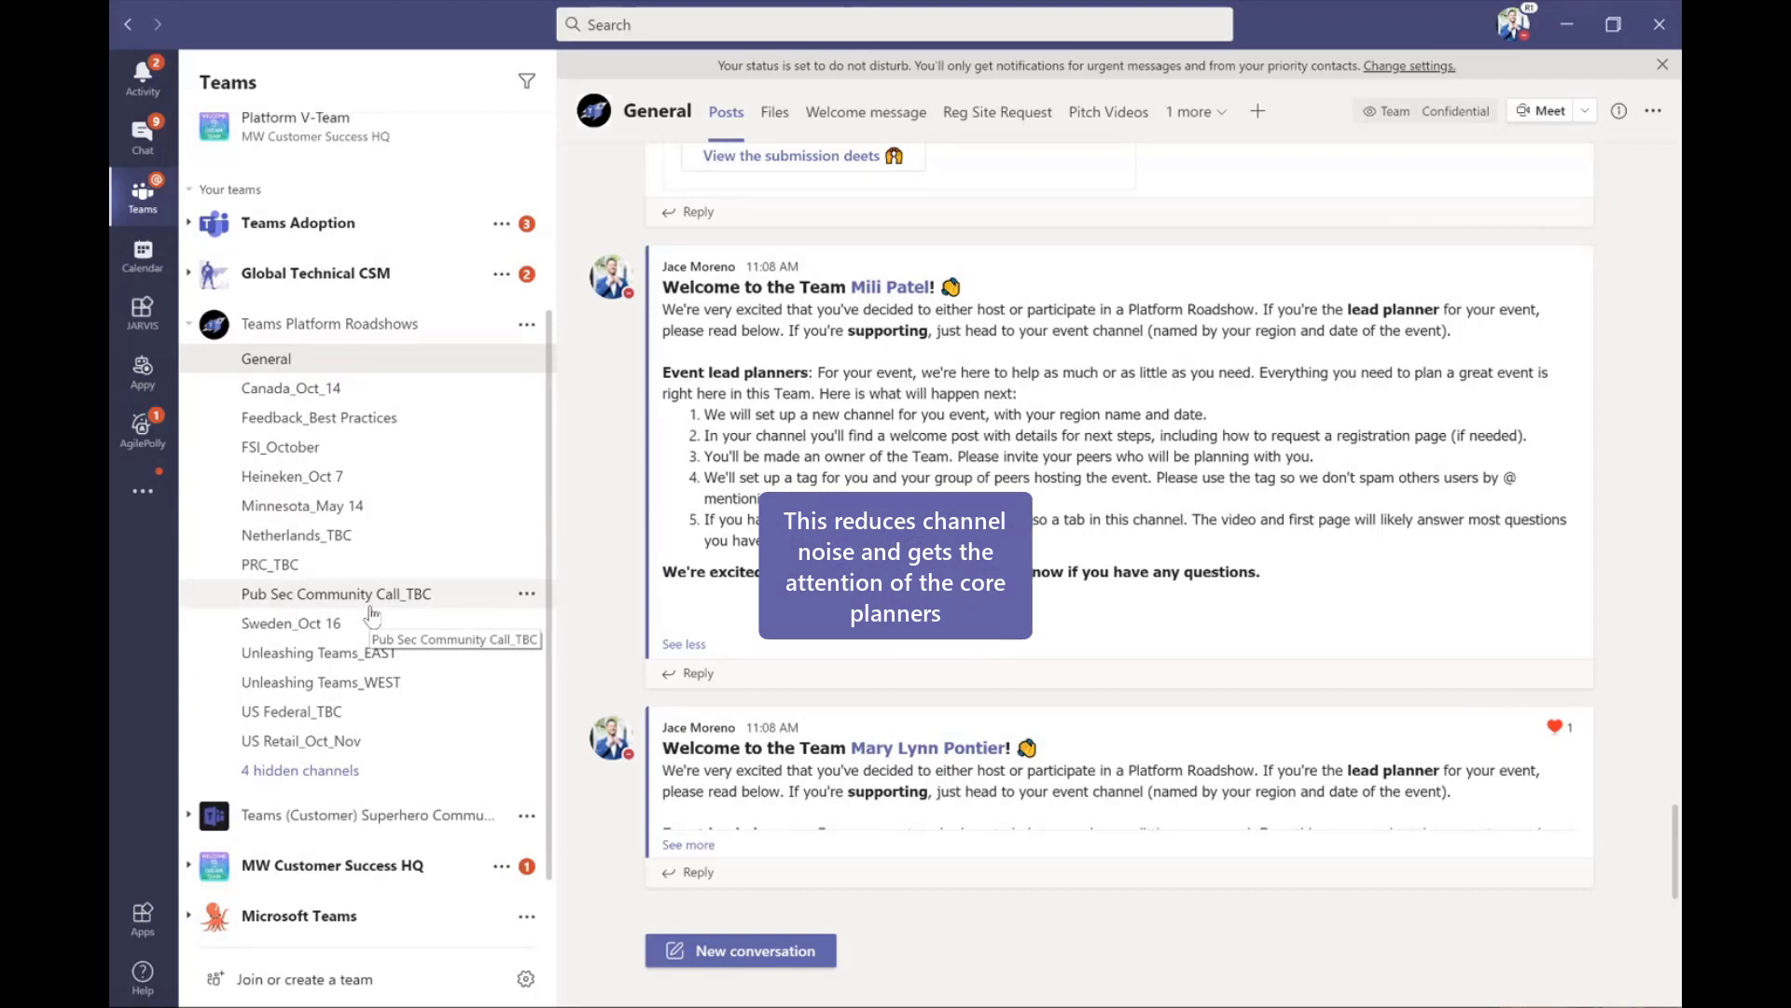
left_click(527, 328)
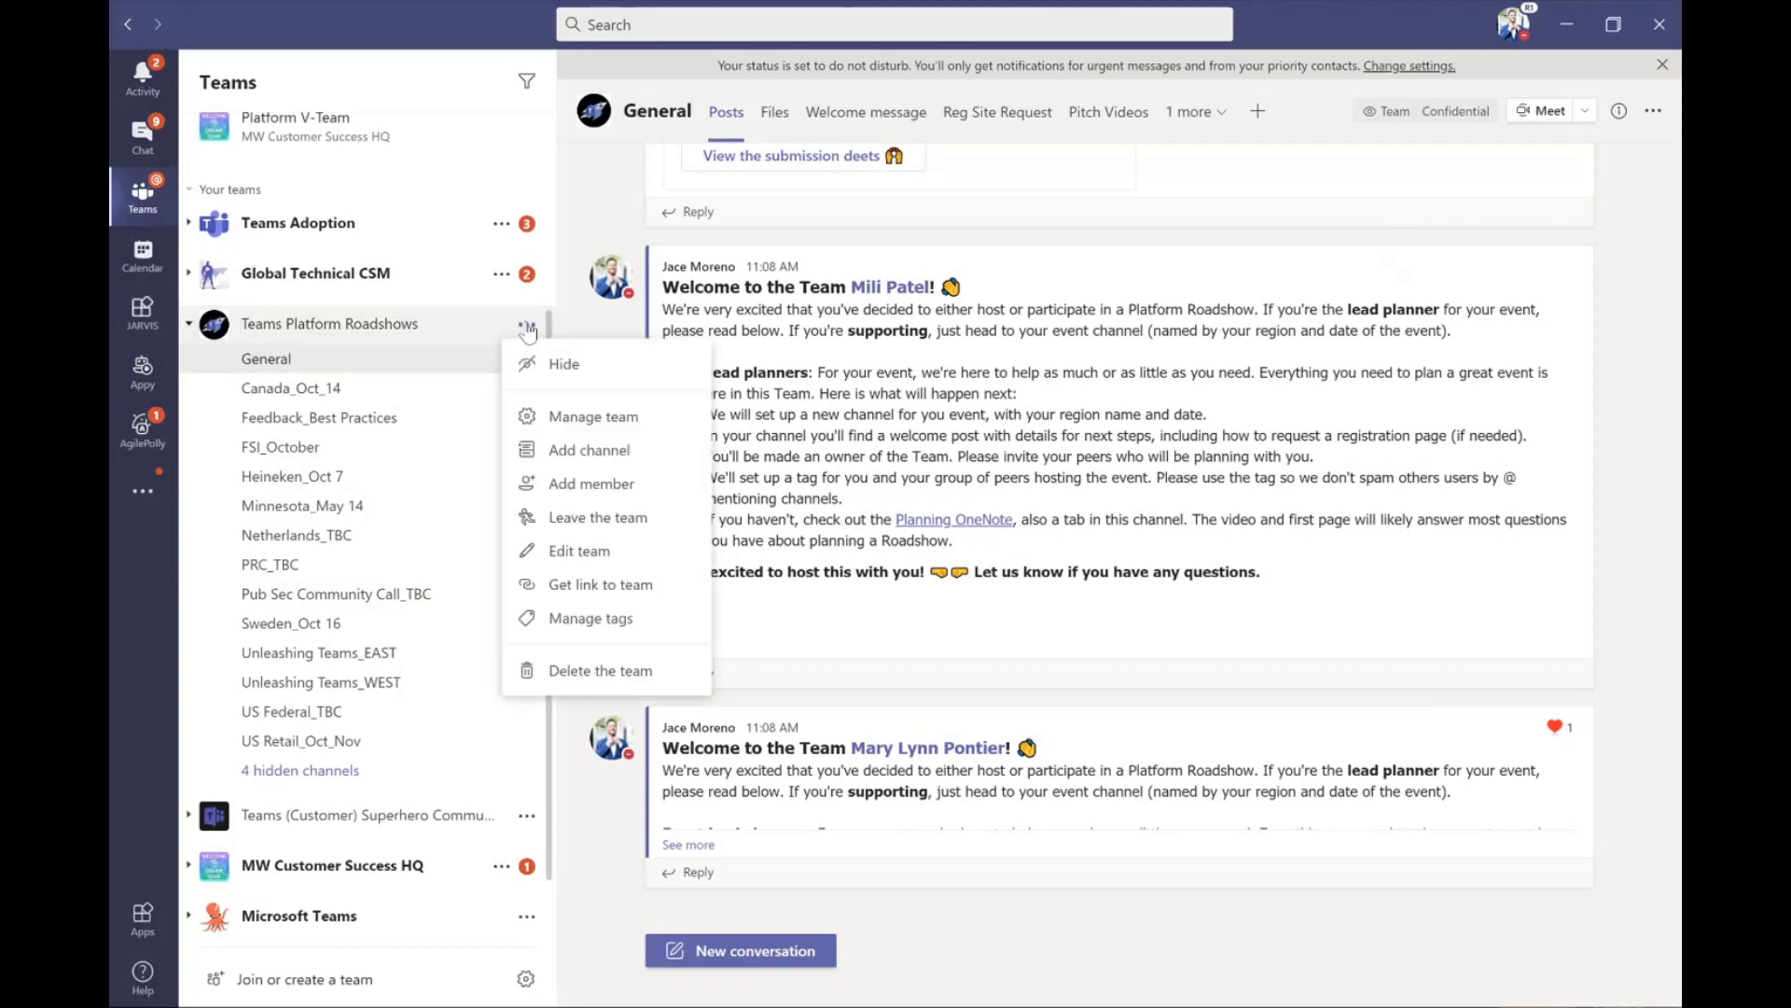
- Browse the team's tags such as GCC team and Team Sweden in Manage tags, then close it
left_click(592, 618)
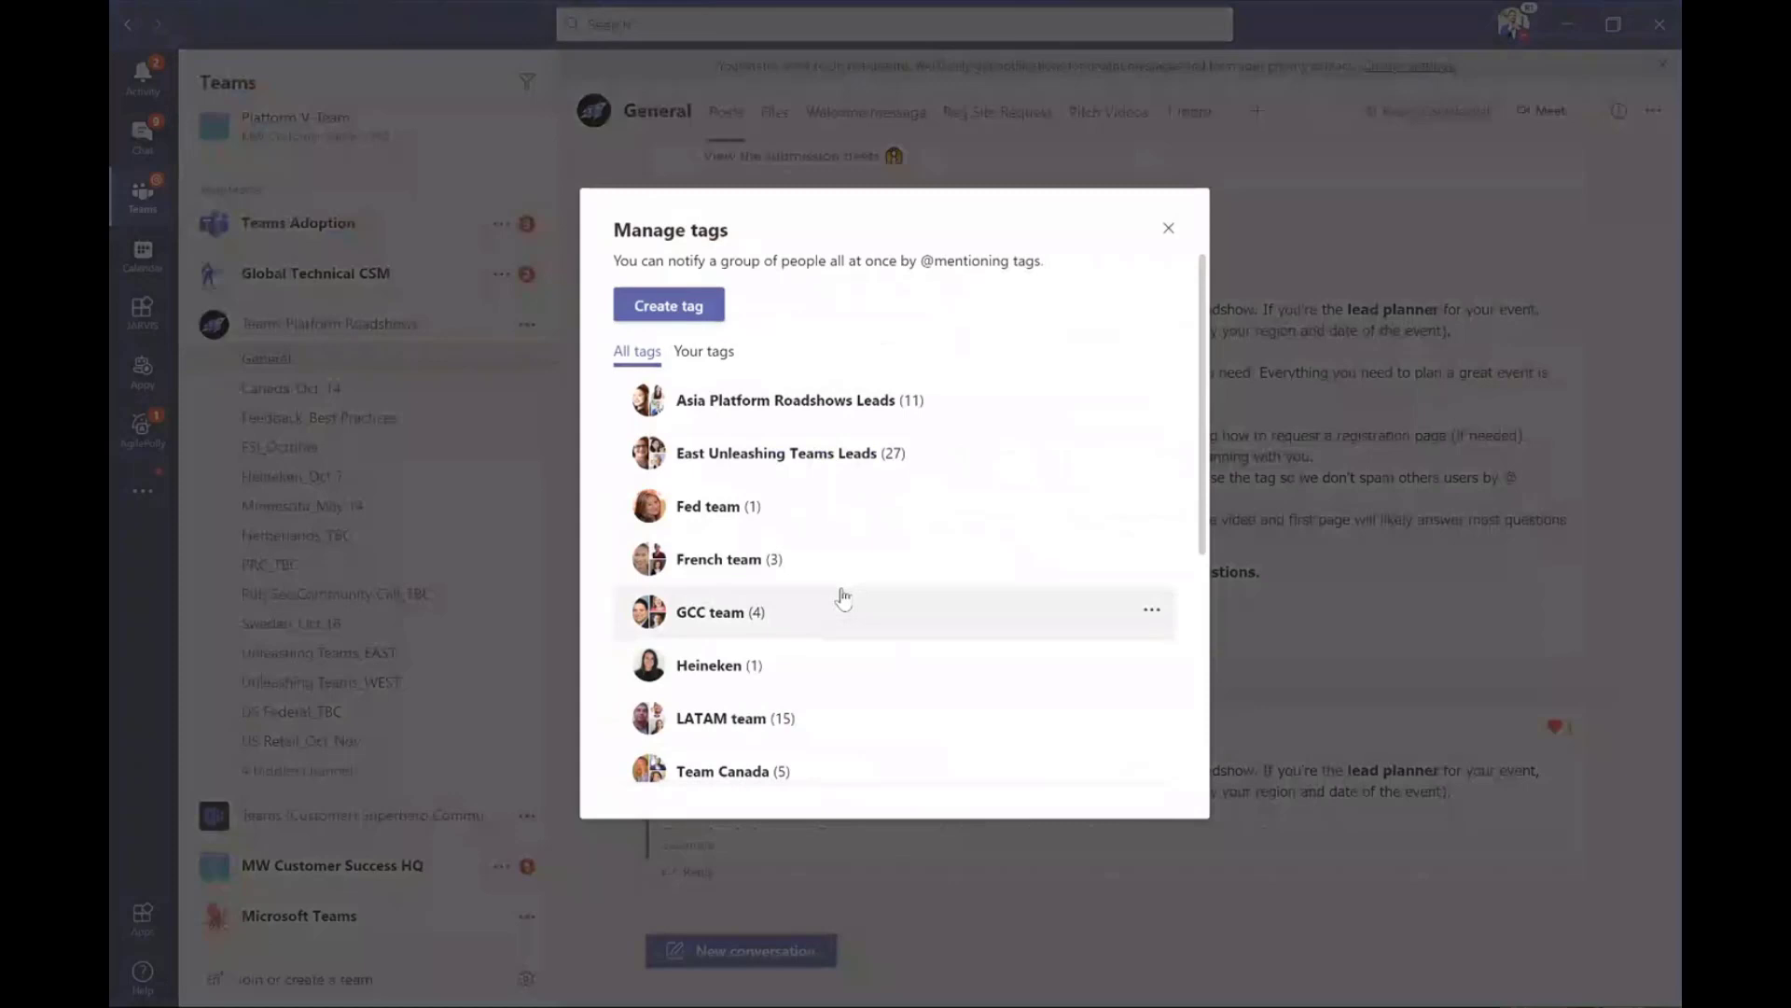
scroll(840, 600, "down", 5)
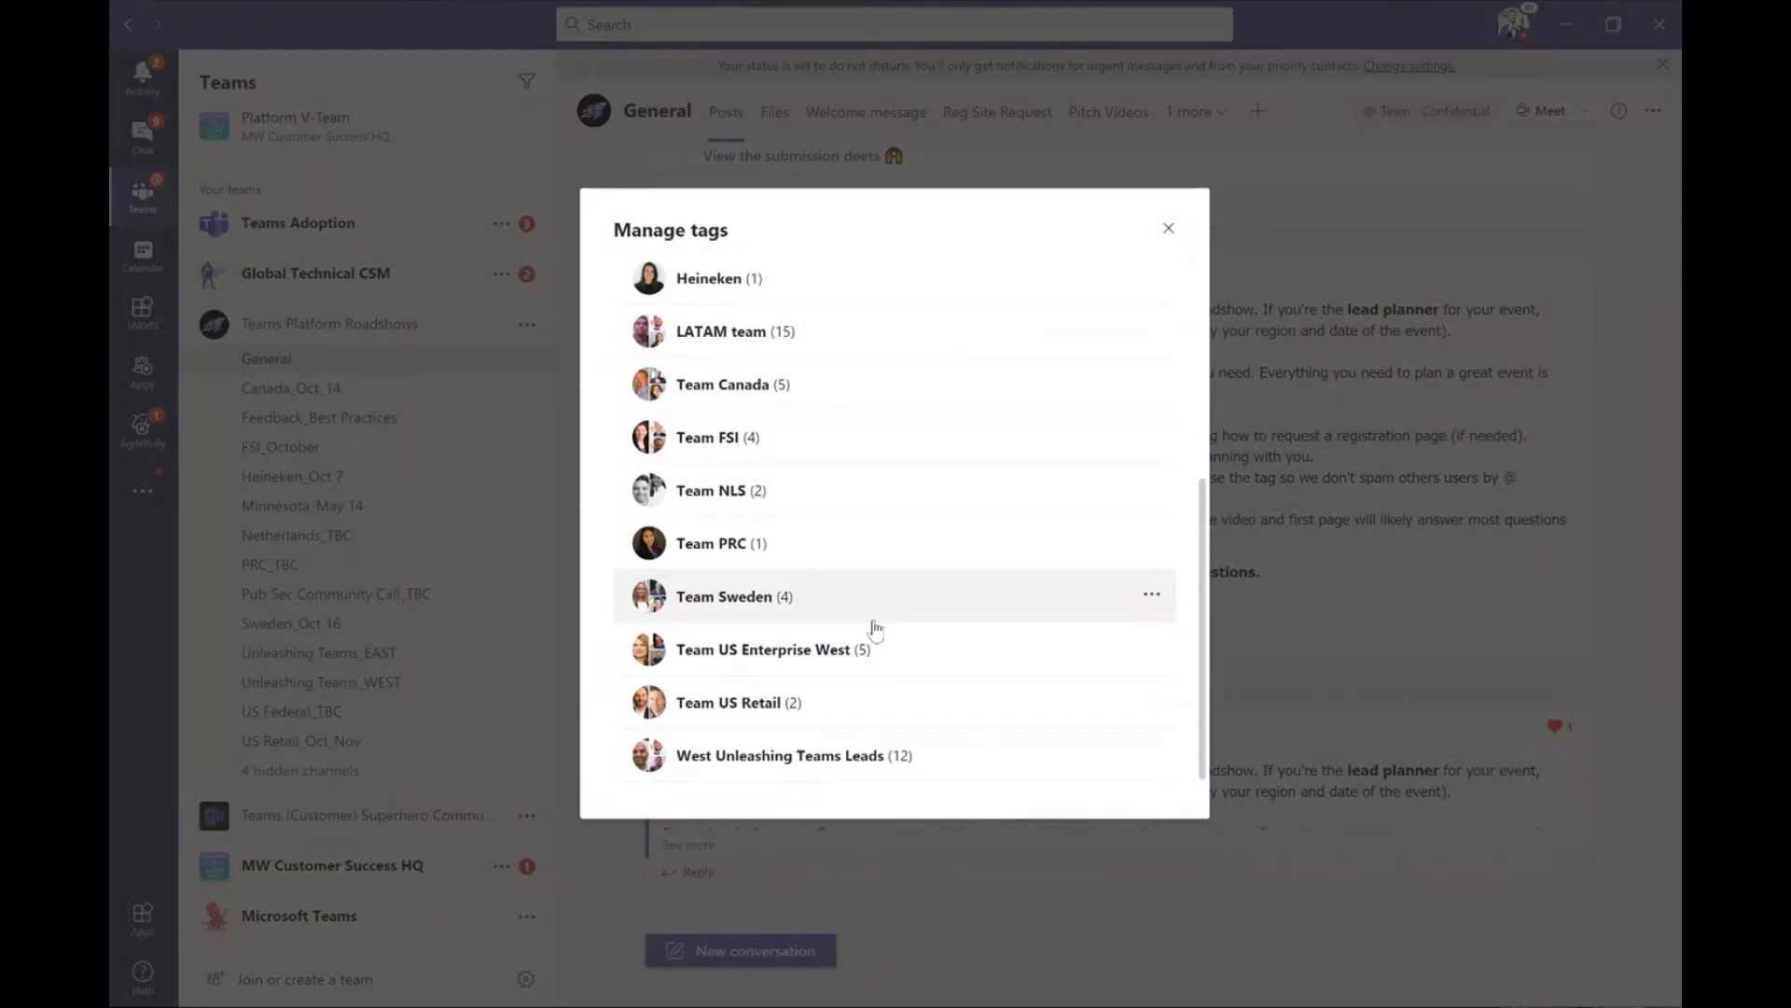
scroll(875, 625, "up", 5)
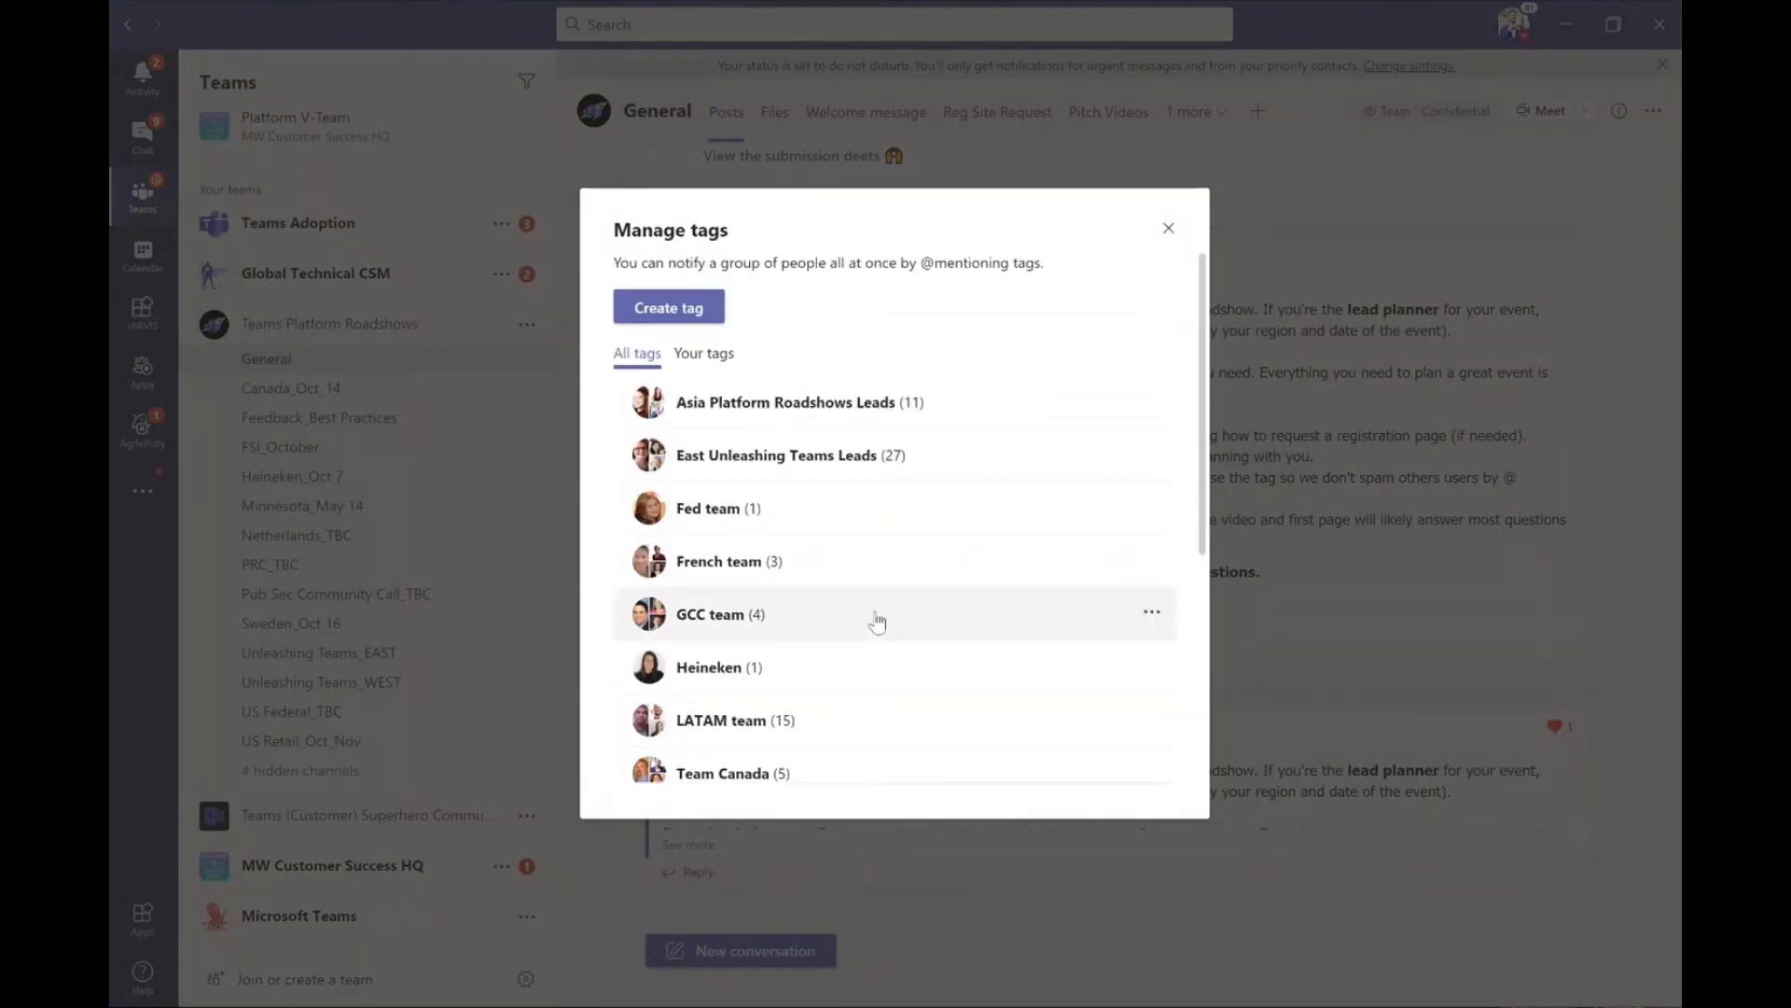
left_click(1168, 229)
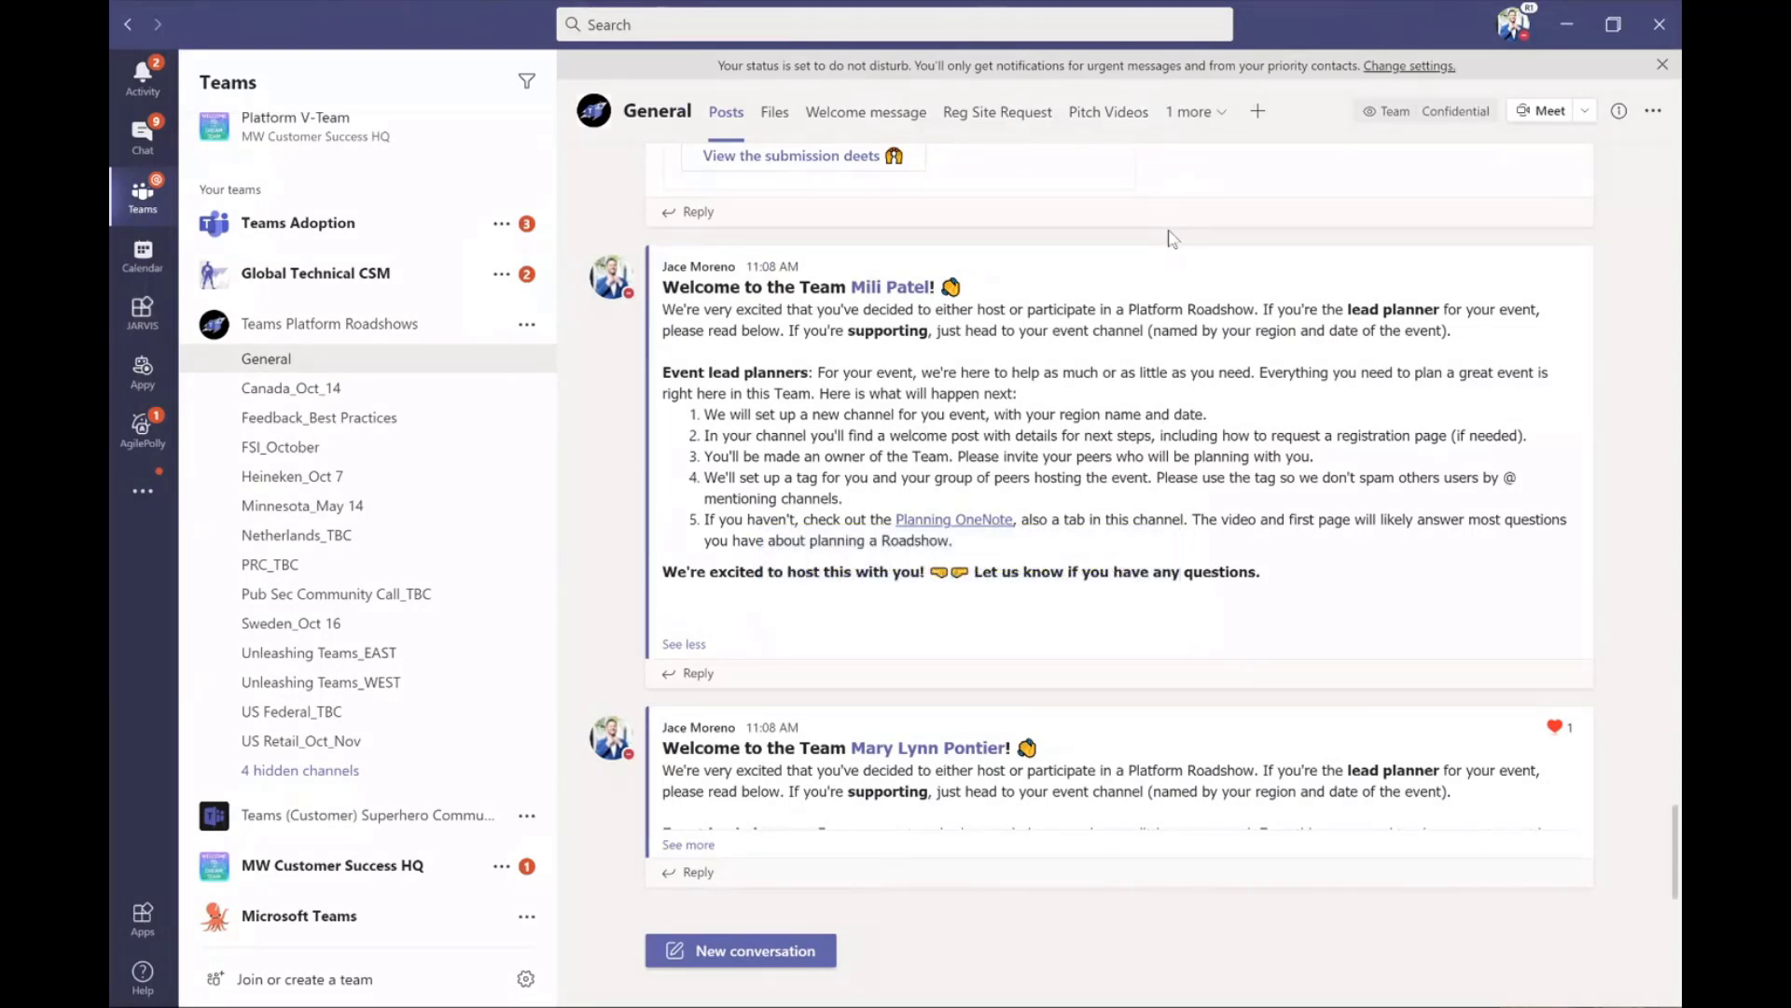
- View the General channel's Welcome message tab and select all of its 'Welcome content' text
left_click(868, 122)
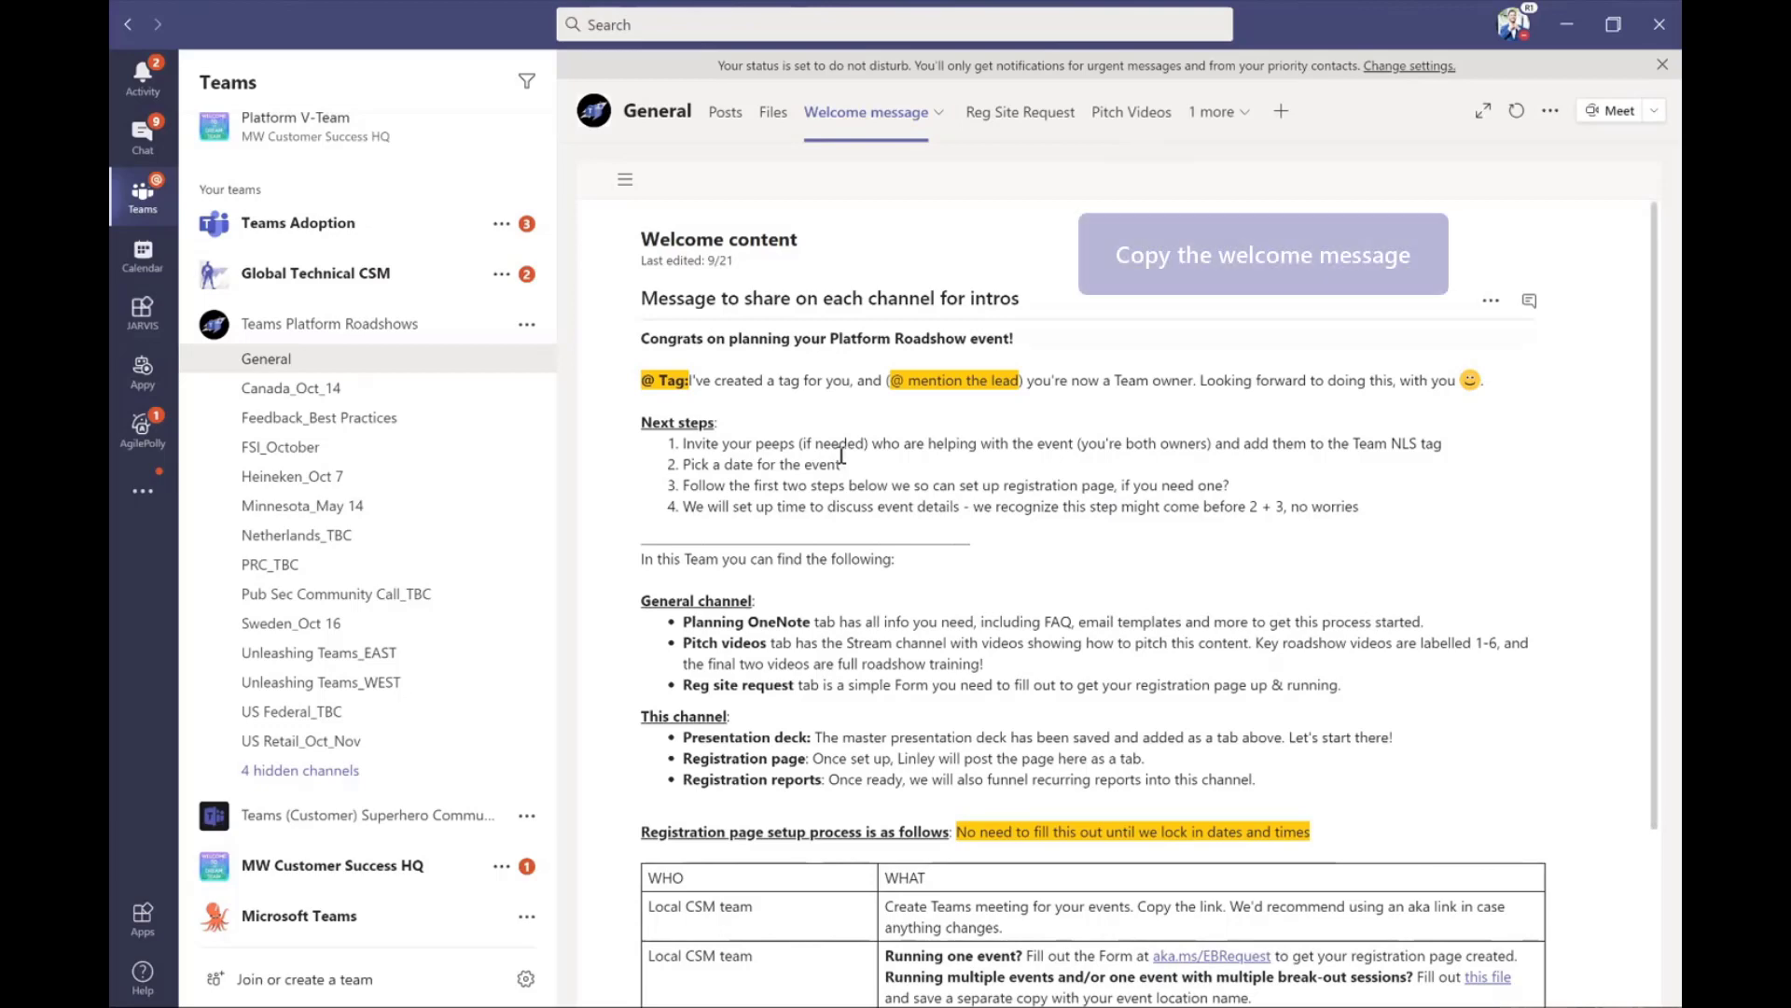
key("ctrl+a")
left_click(842, 455)
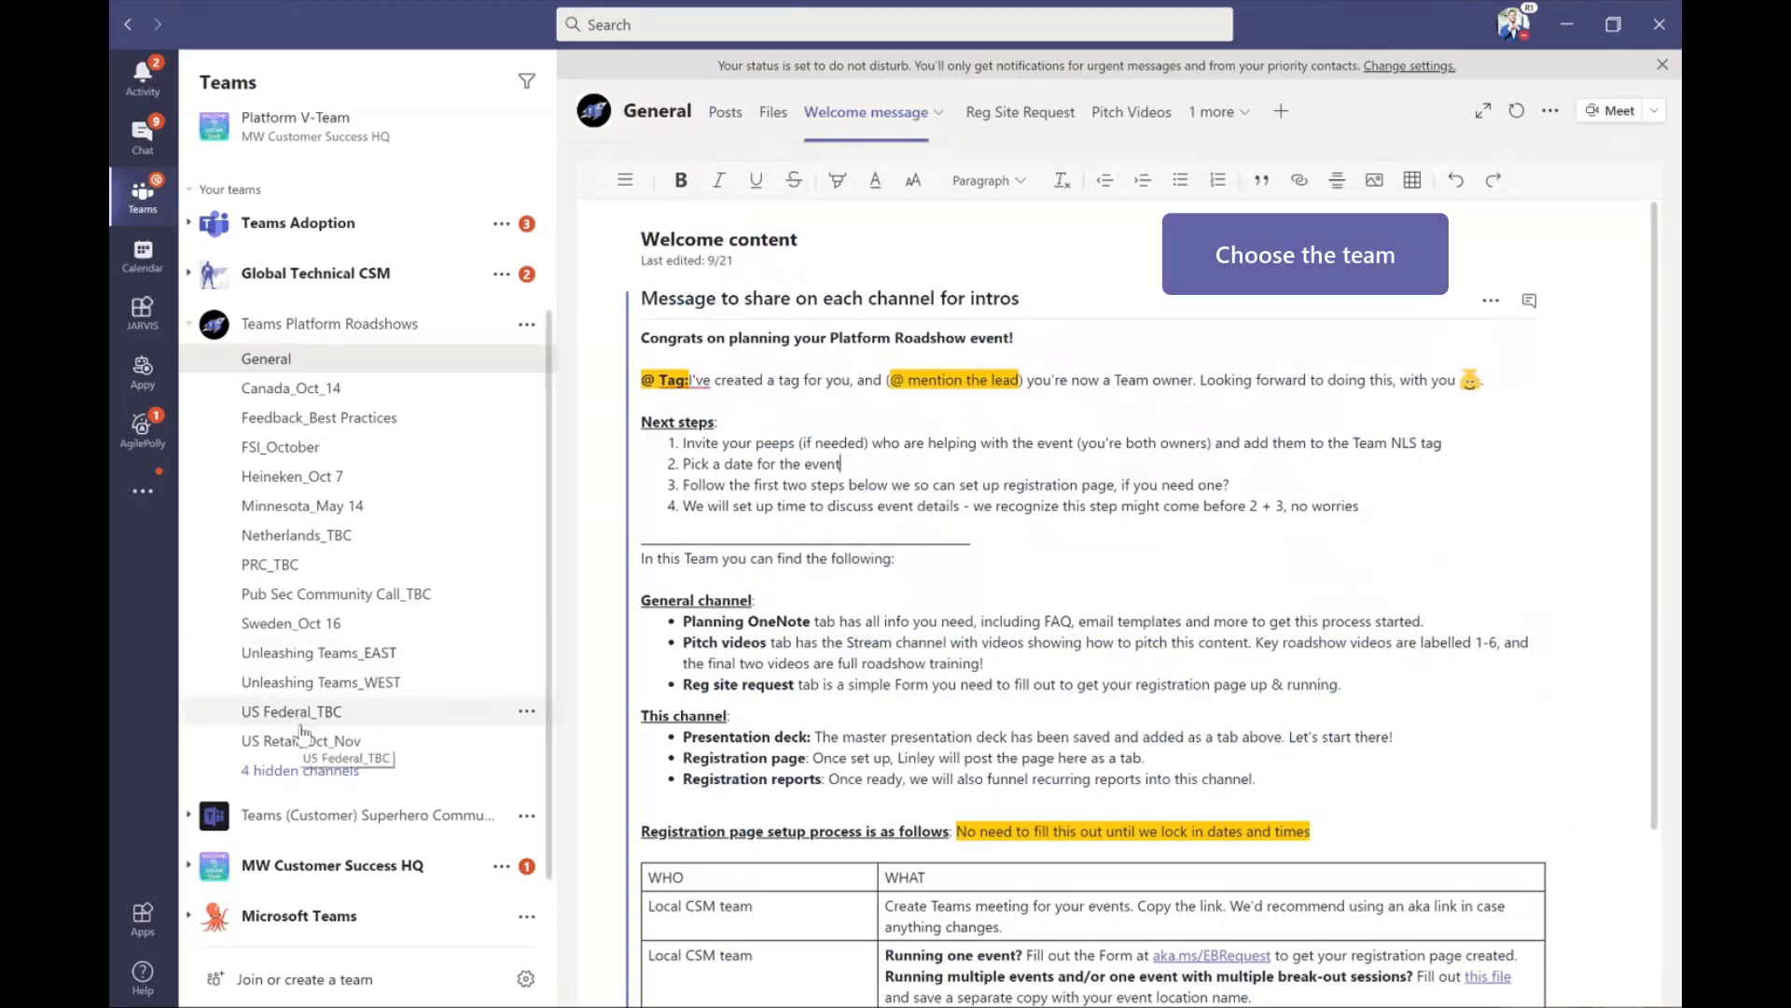
- Switch to the Netherlands_TBC channel and expand its 'Congrats on Planning your NLS Roadshow!' welcome post
left_click(285, 539)
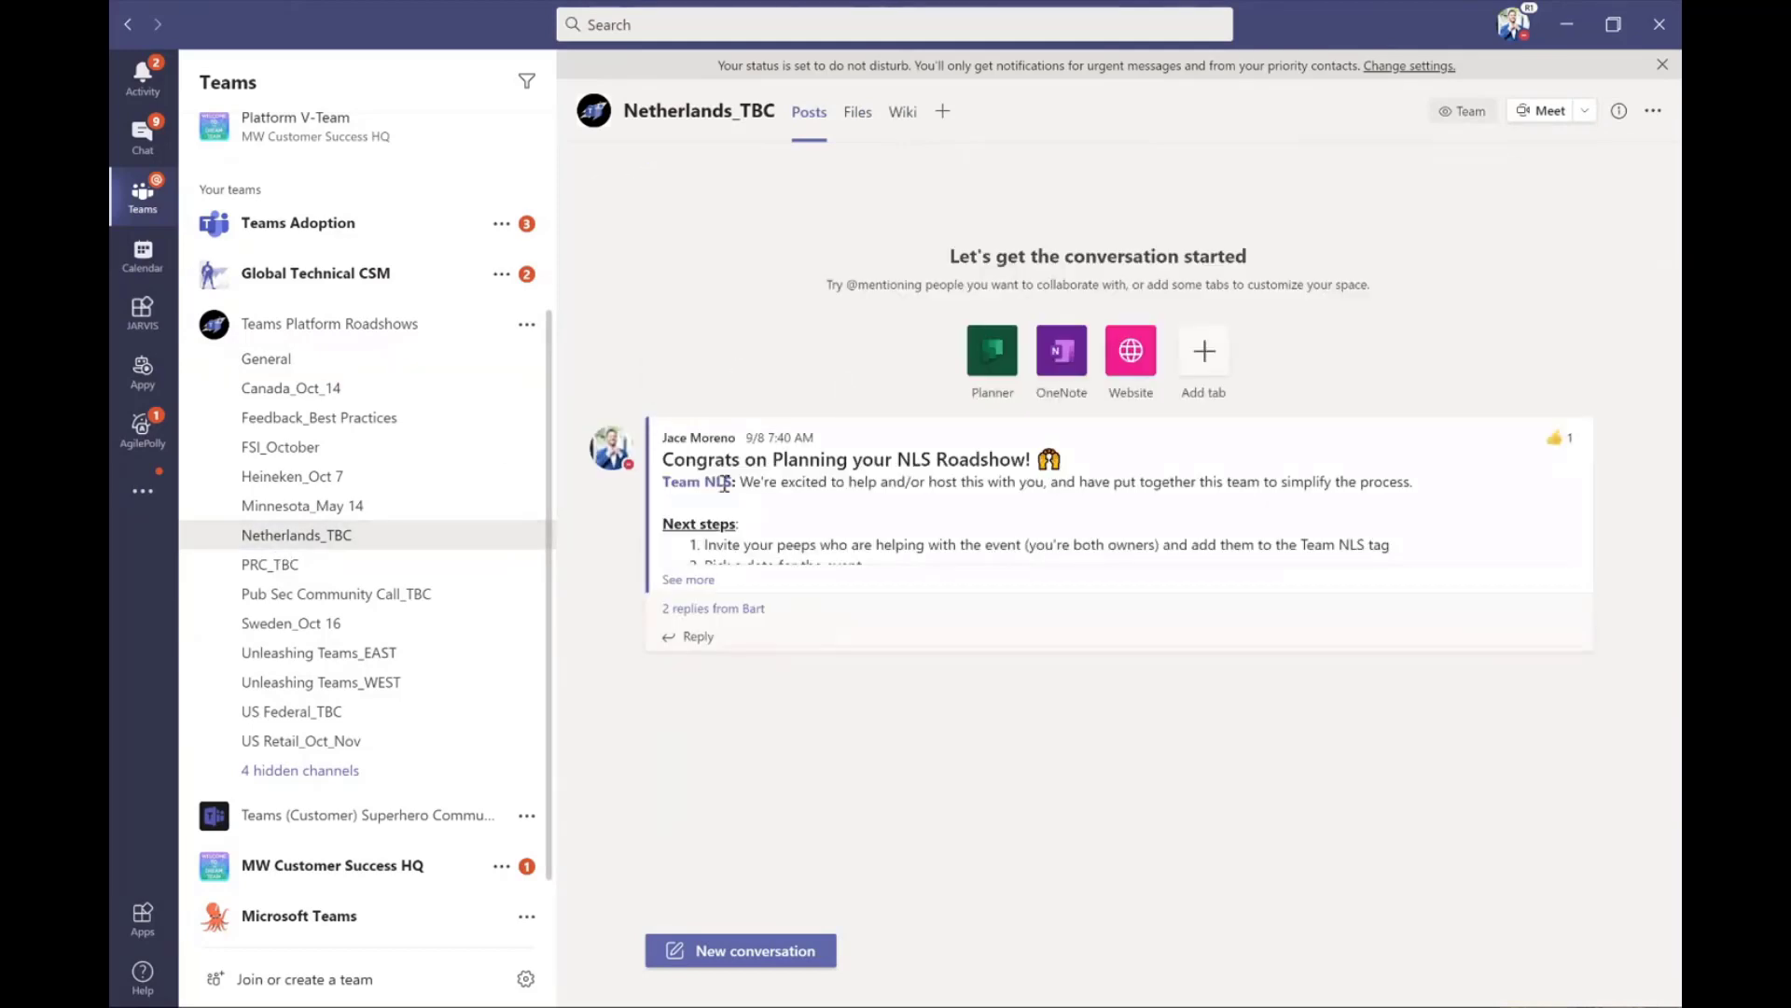
left_click(685, 580)
scroll(679, 589, "down", 4)
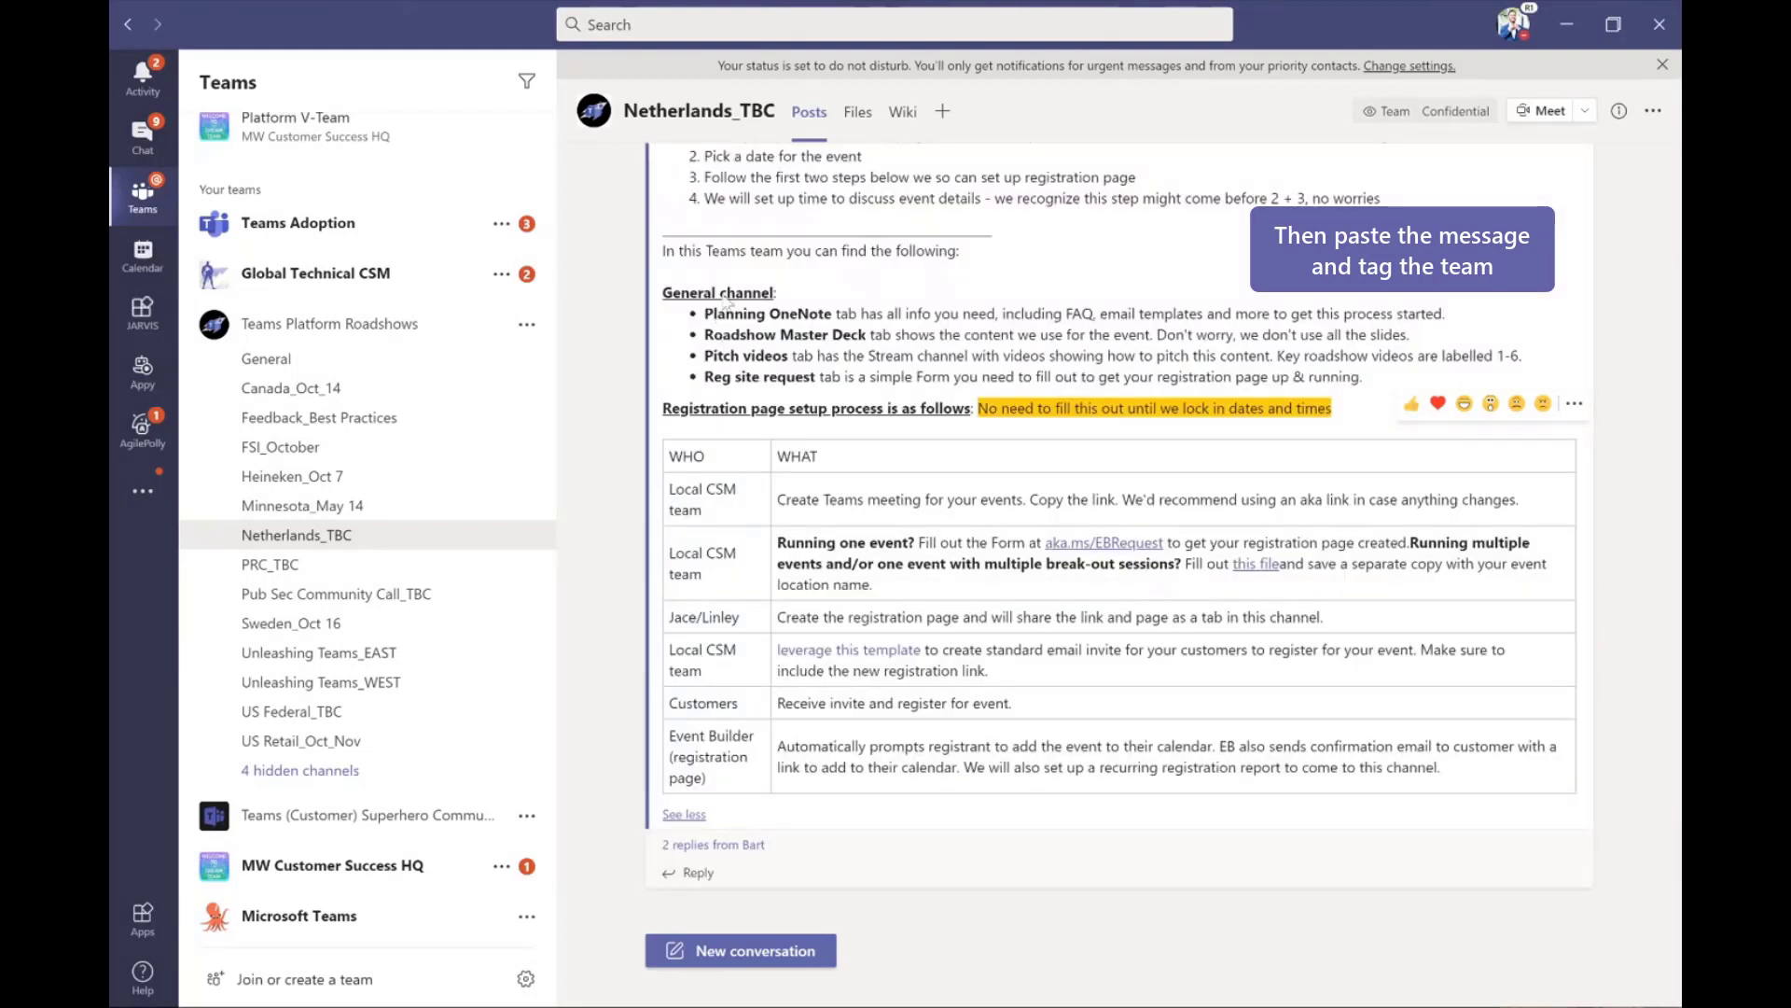
scroll(718, 279, "up", 6)
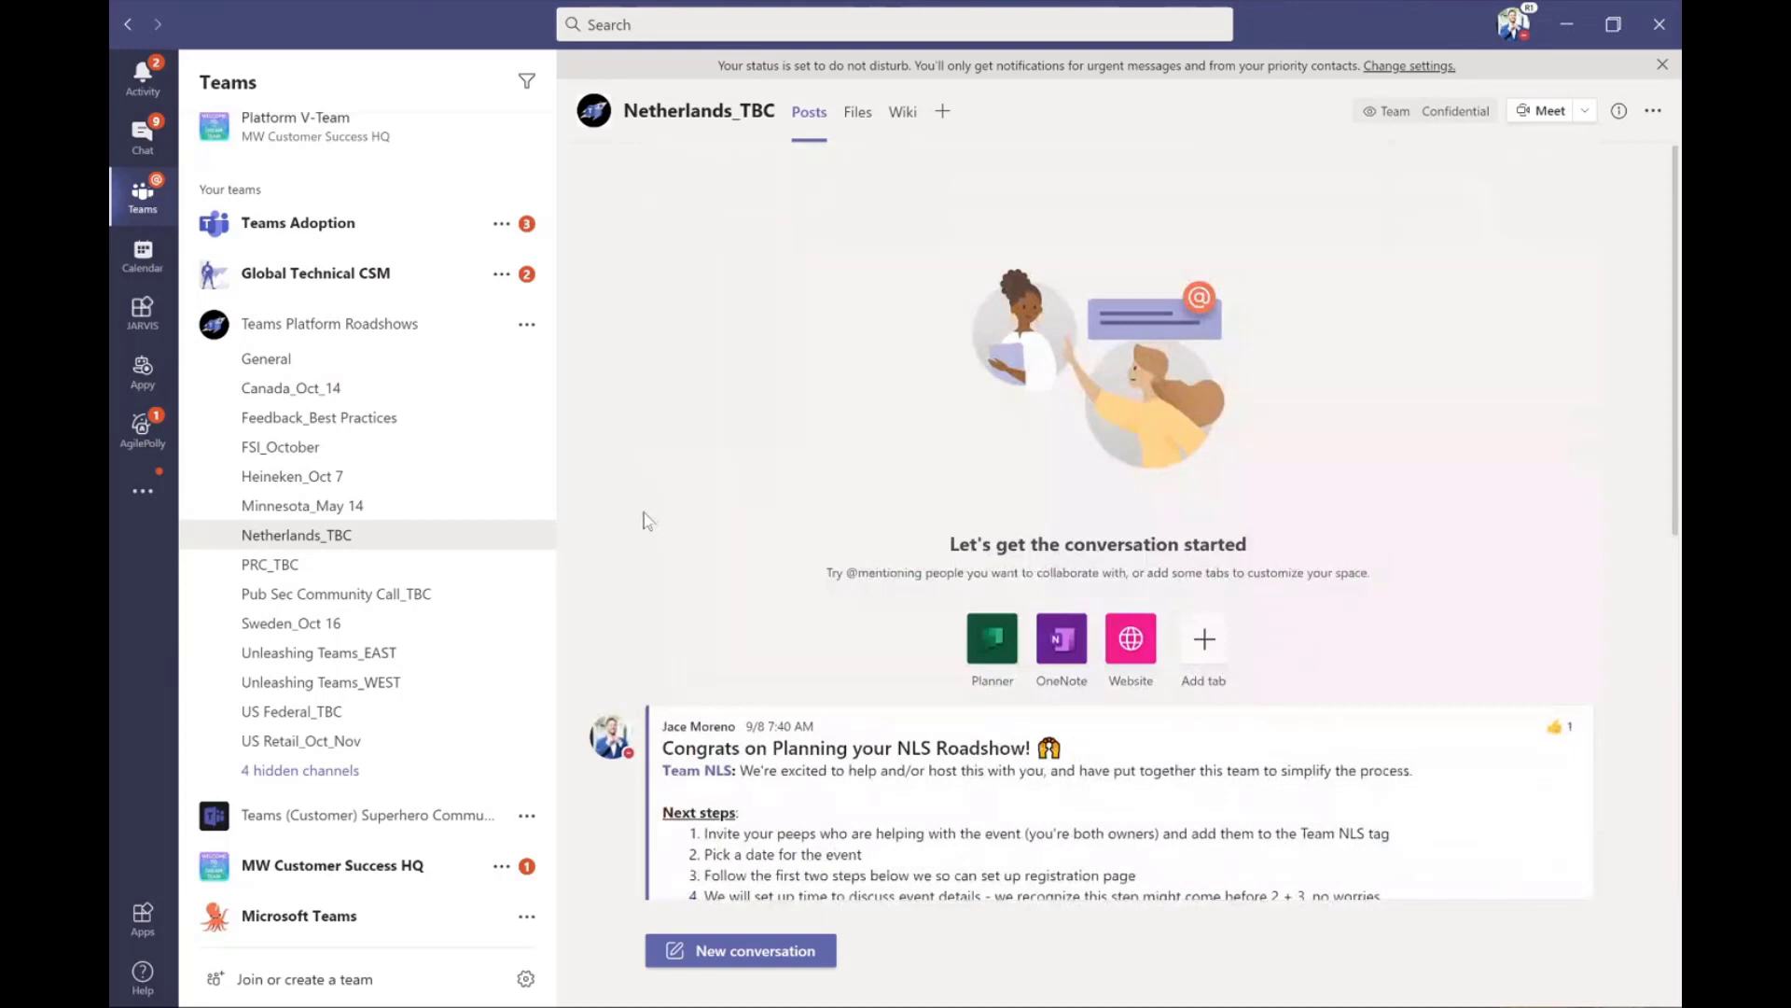
scroll(579, 579, "down", 1)
scroll(583, 576, "down", 4)
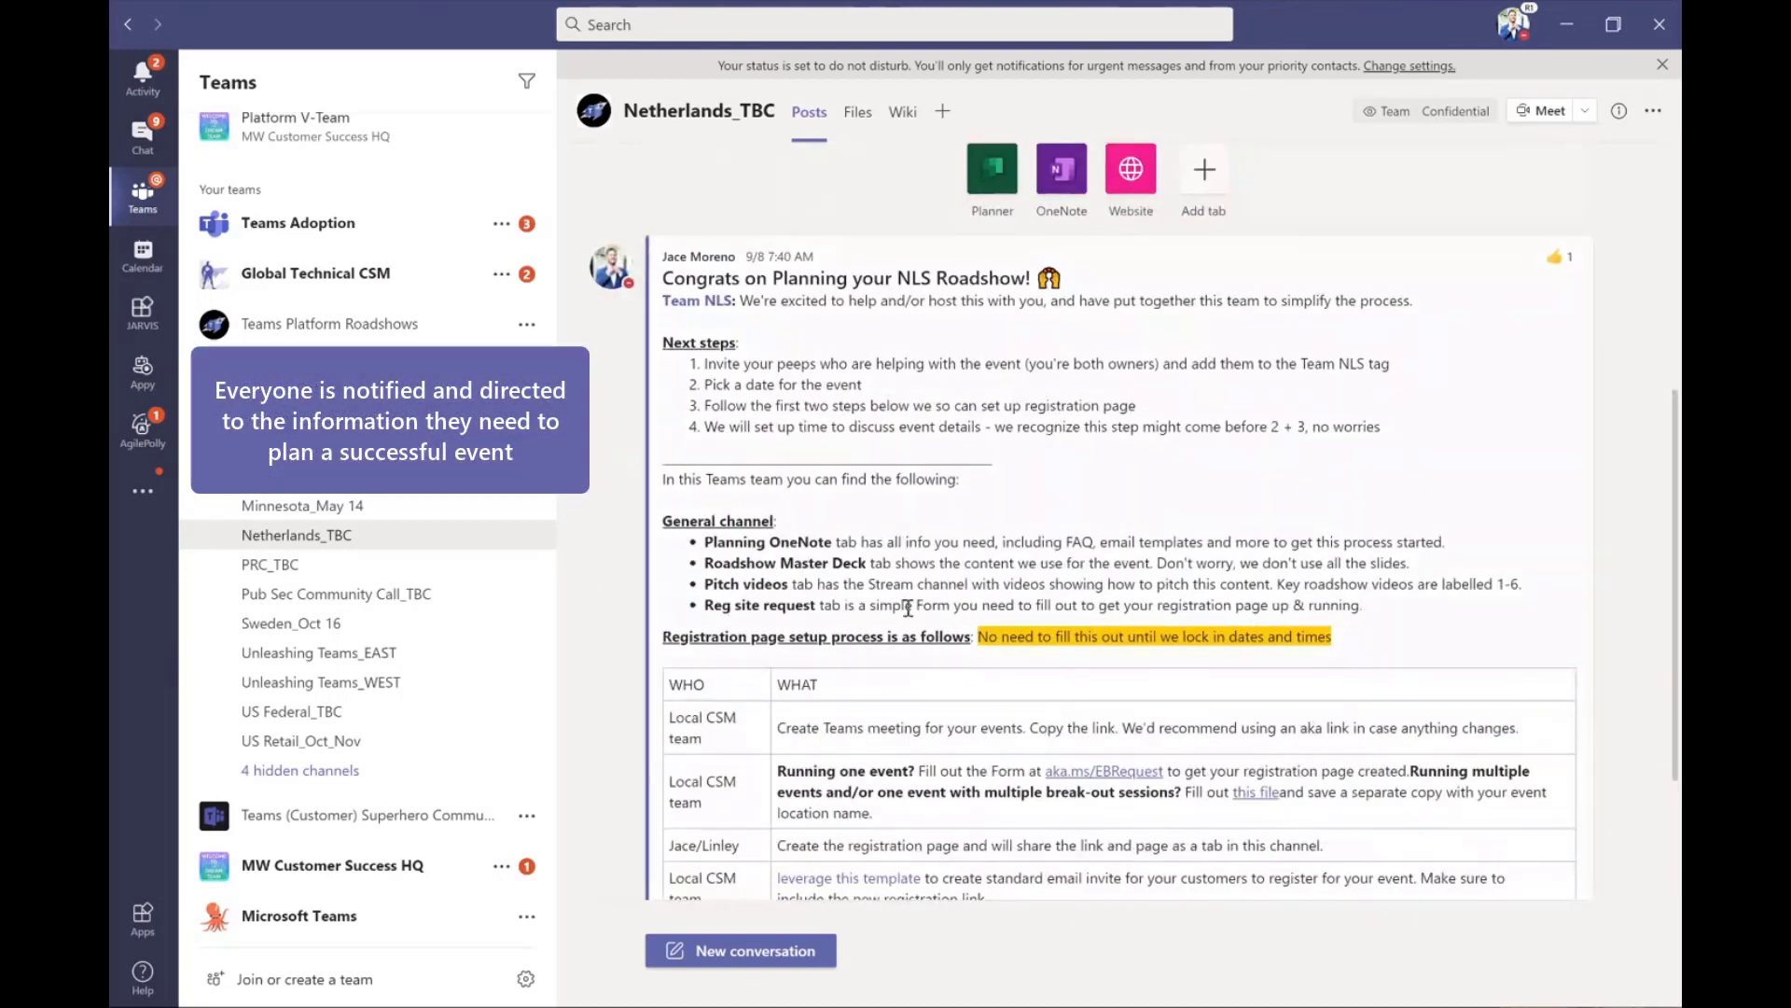
- Select the General channel bullet lines, then the Reg site request words in the post
left_click_drag(837, 611, 703, 555)
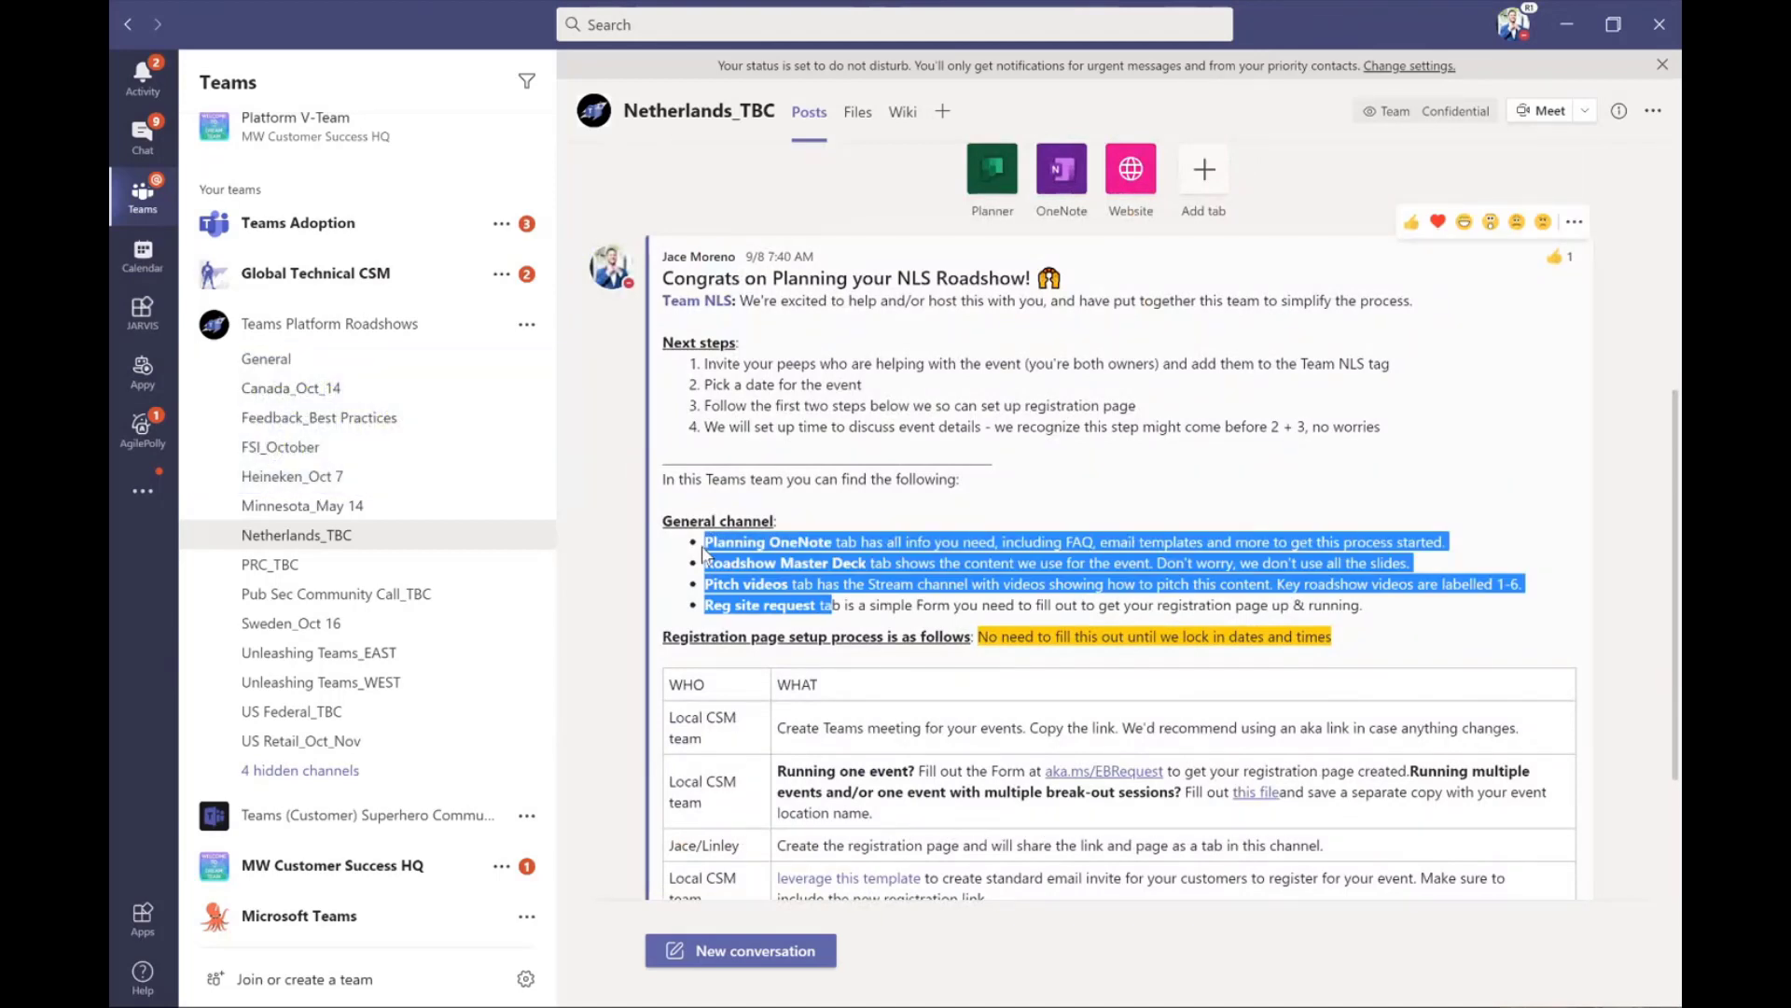
left_click(703, 556)
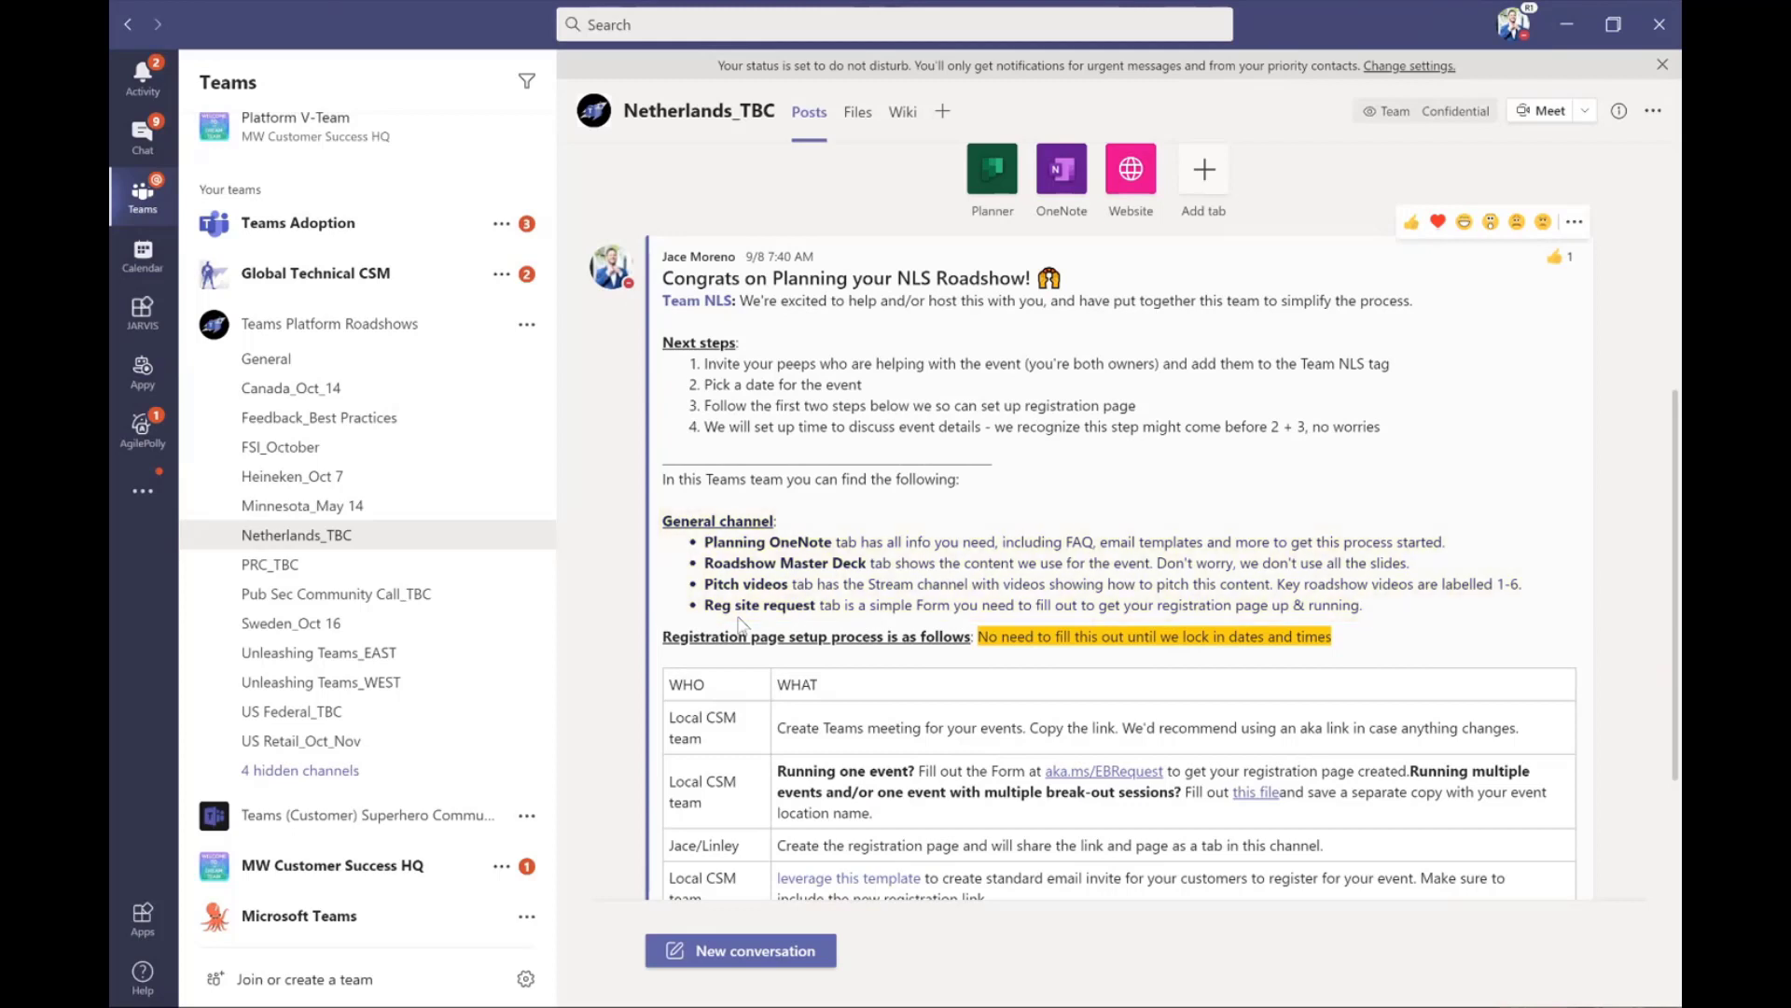
scroll(741, 624, "down", 1)
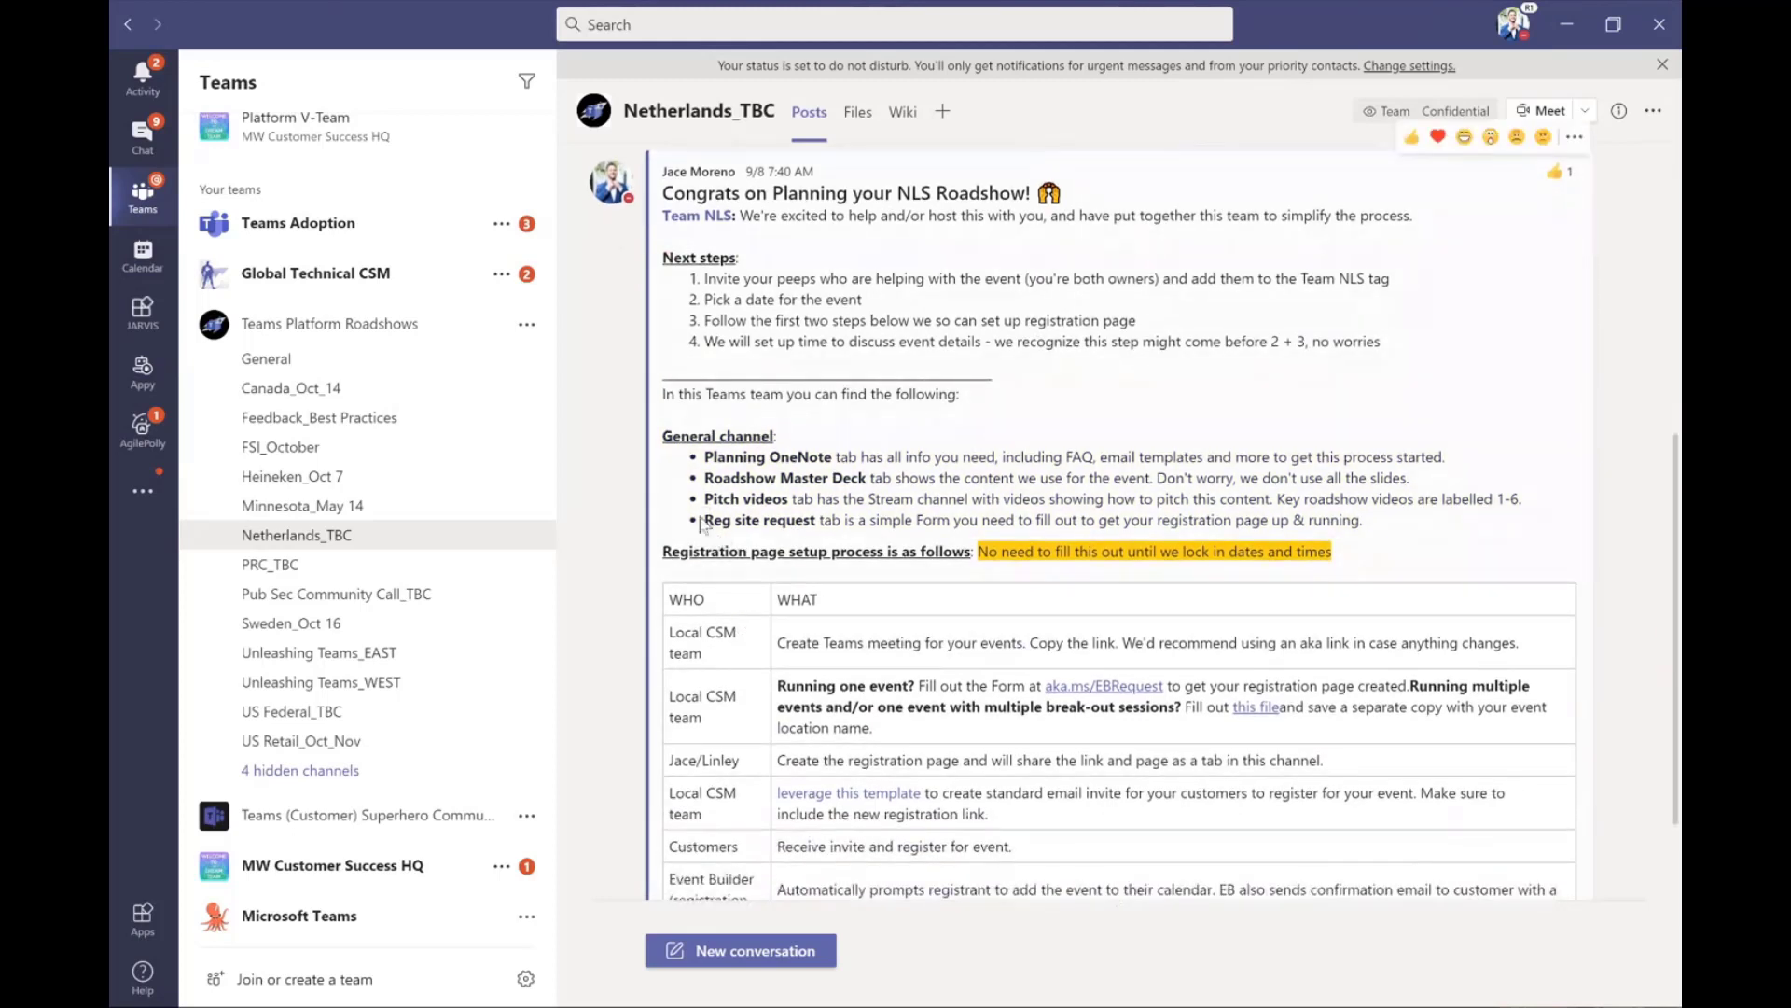
left_click_drag(705, 521, 818, 523)
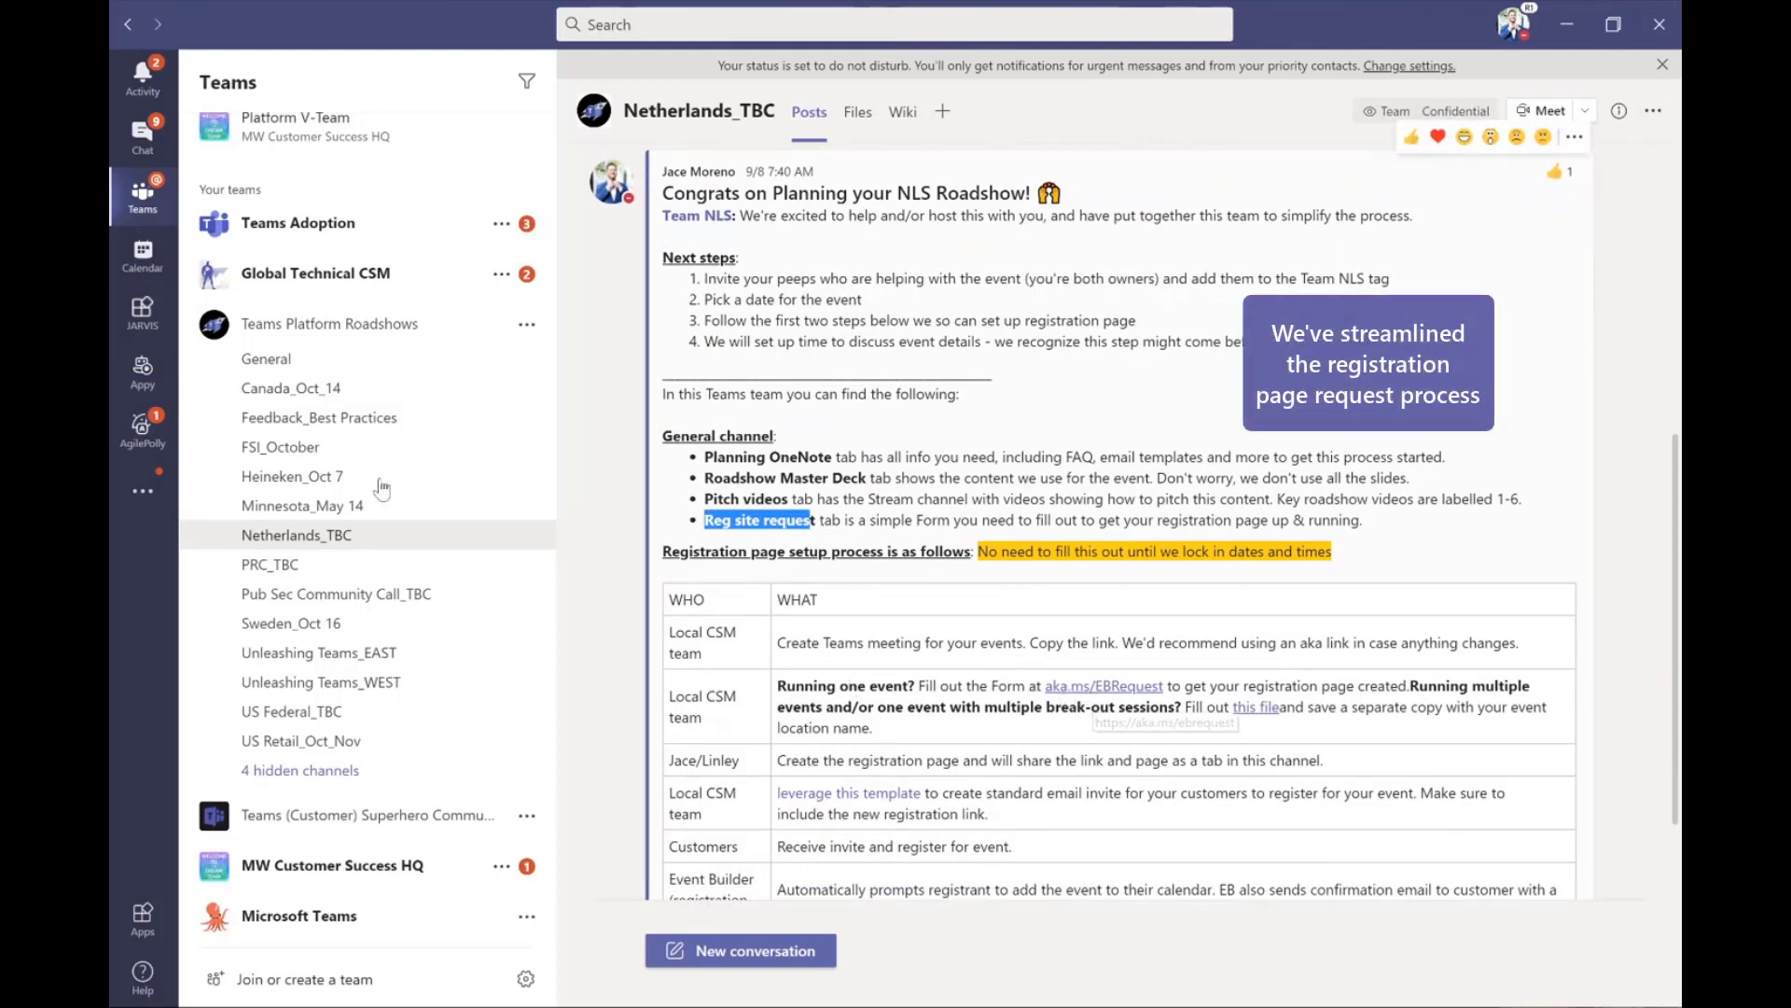
- Go to General and load the Reg Site Request tab's 'Request for Event Registration Page' form
left_click(272, 360)
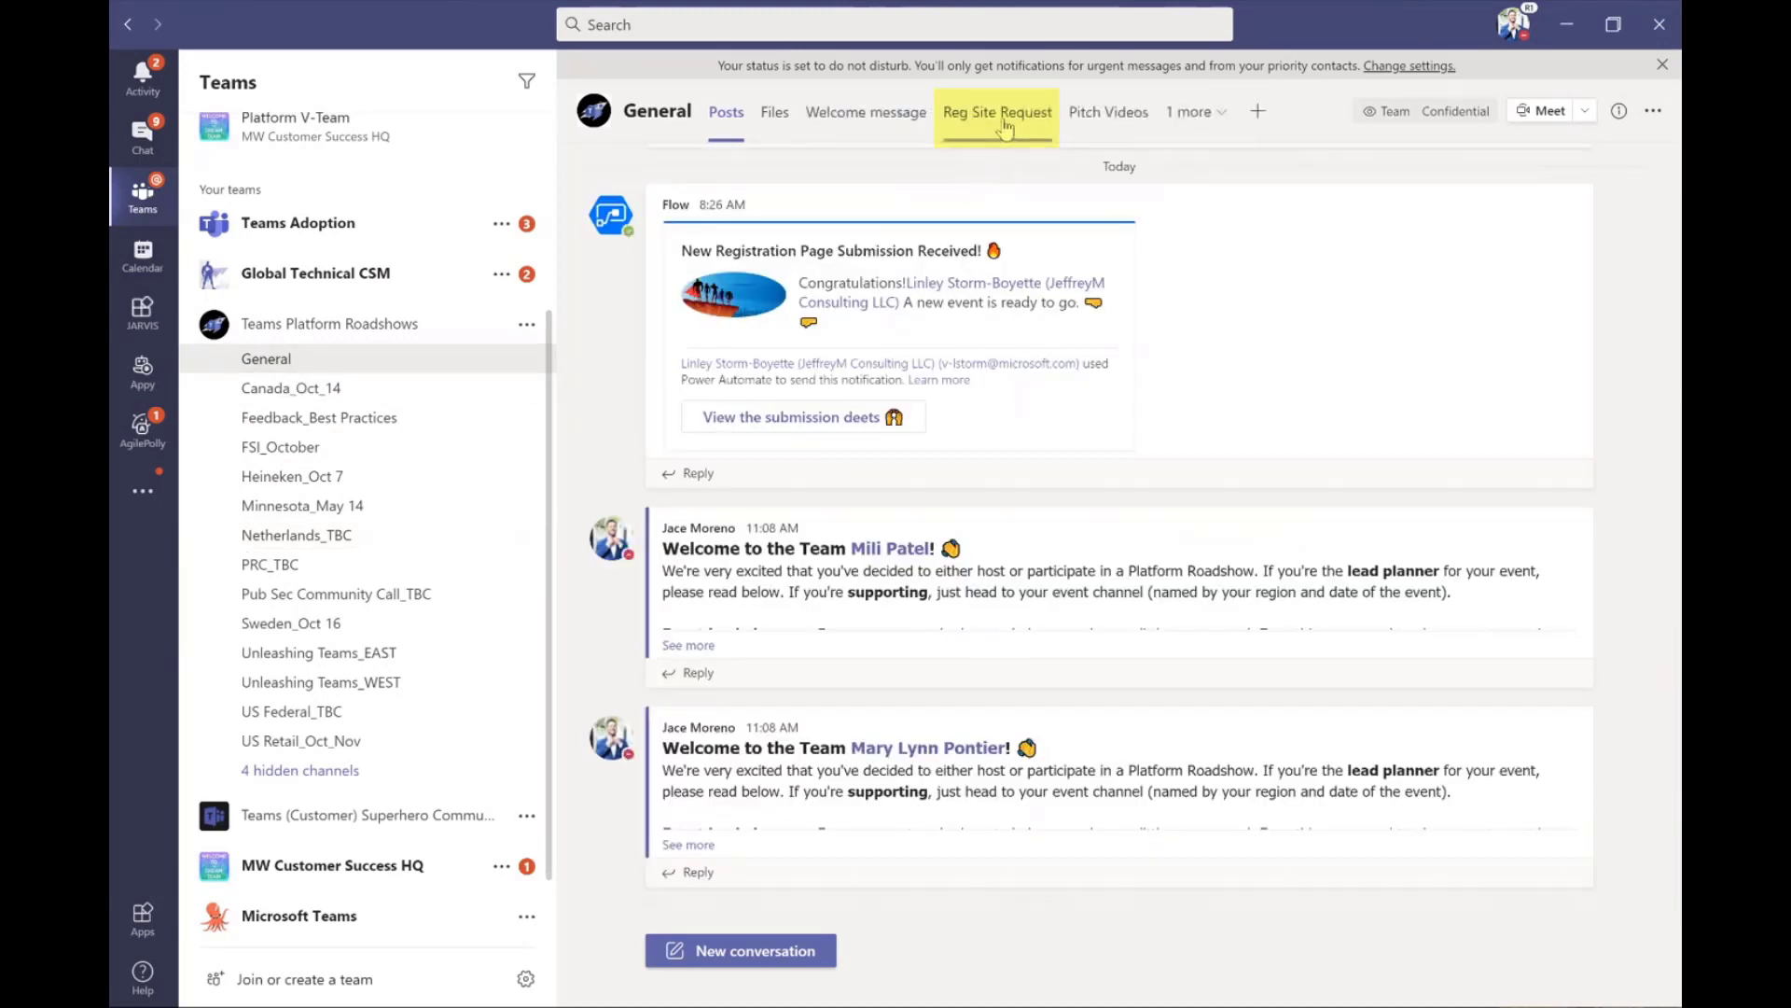
left_click(1005, 125)
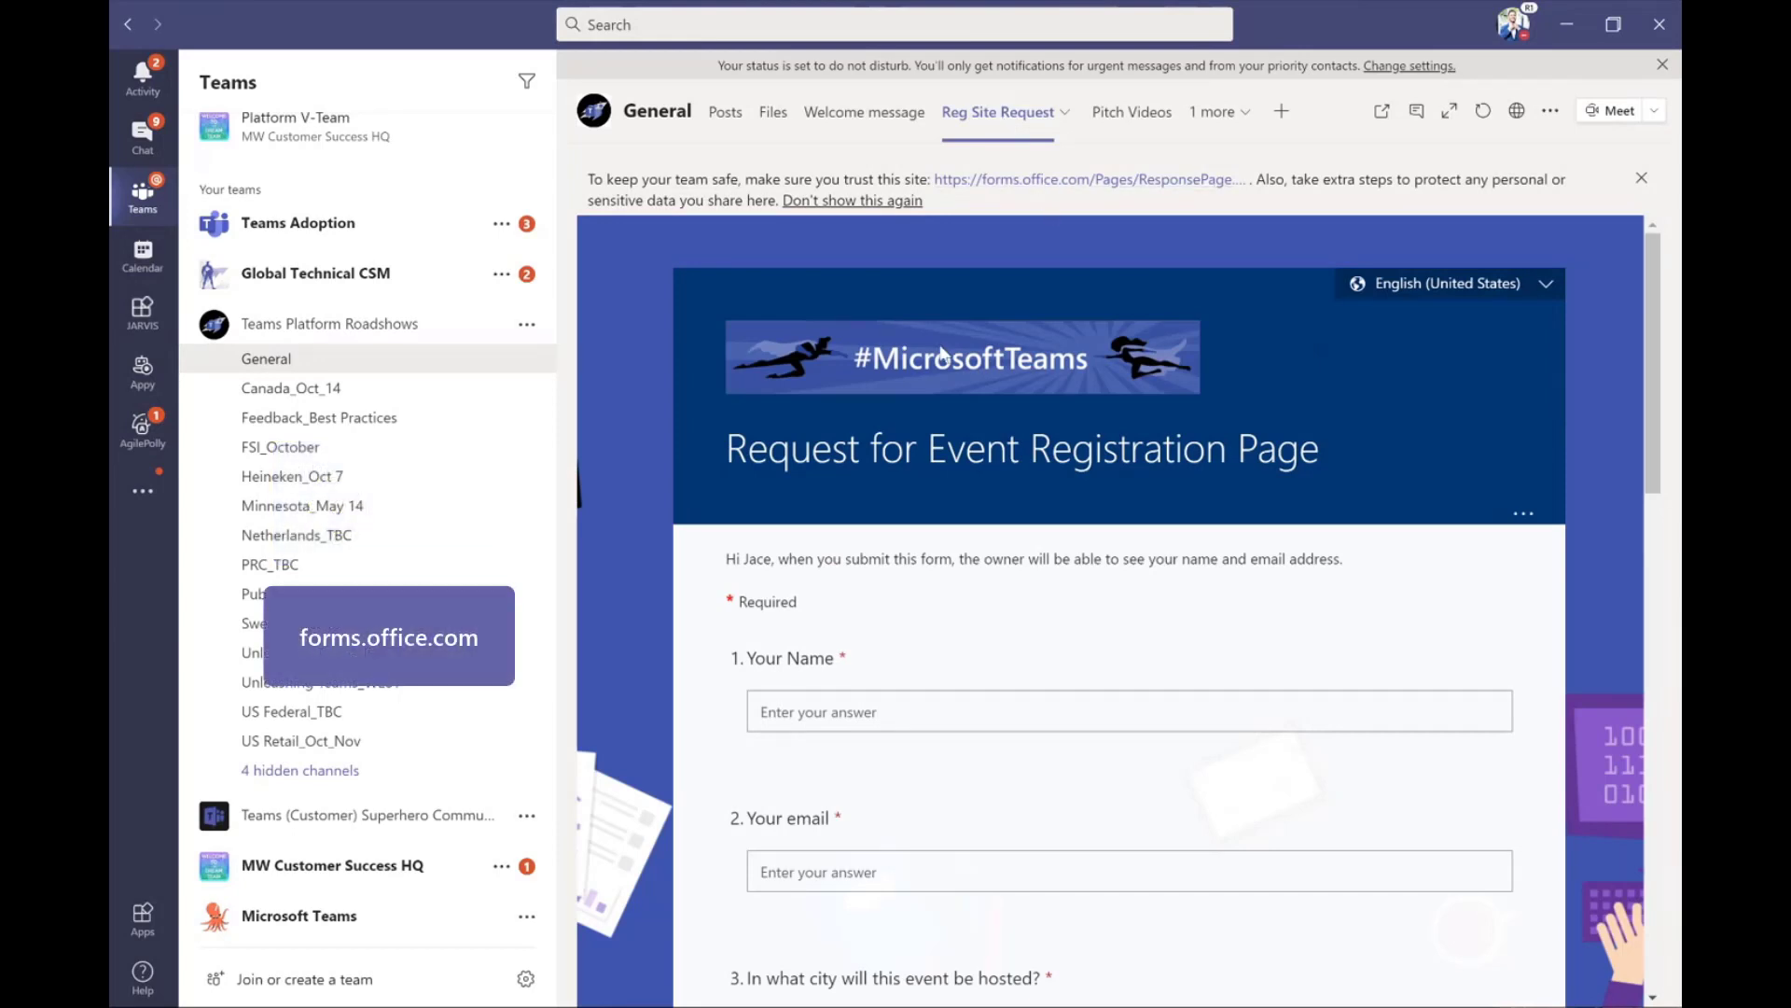
scroll(662, 571, "down", 2)
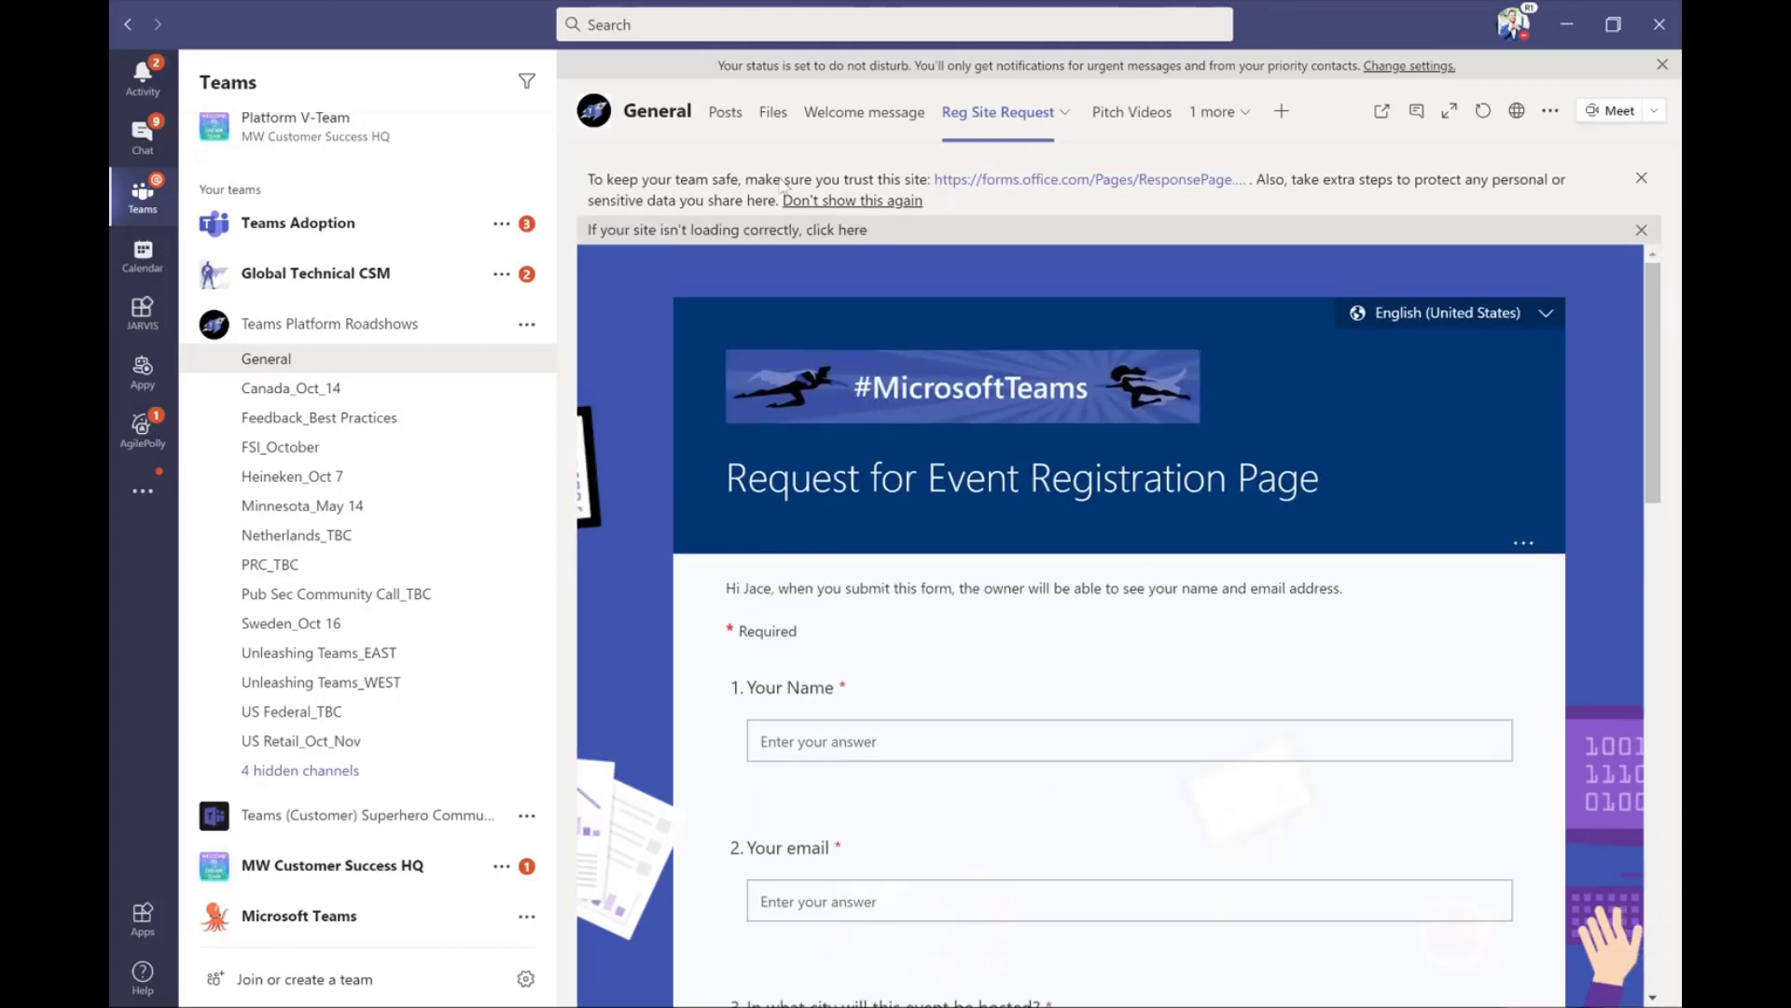
- Switch from the request form back to the channel Posts and scroll up through the conversation
left_click(721, 123)
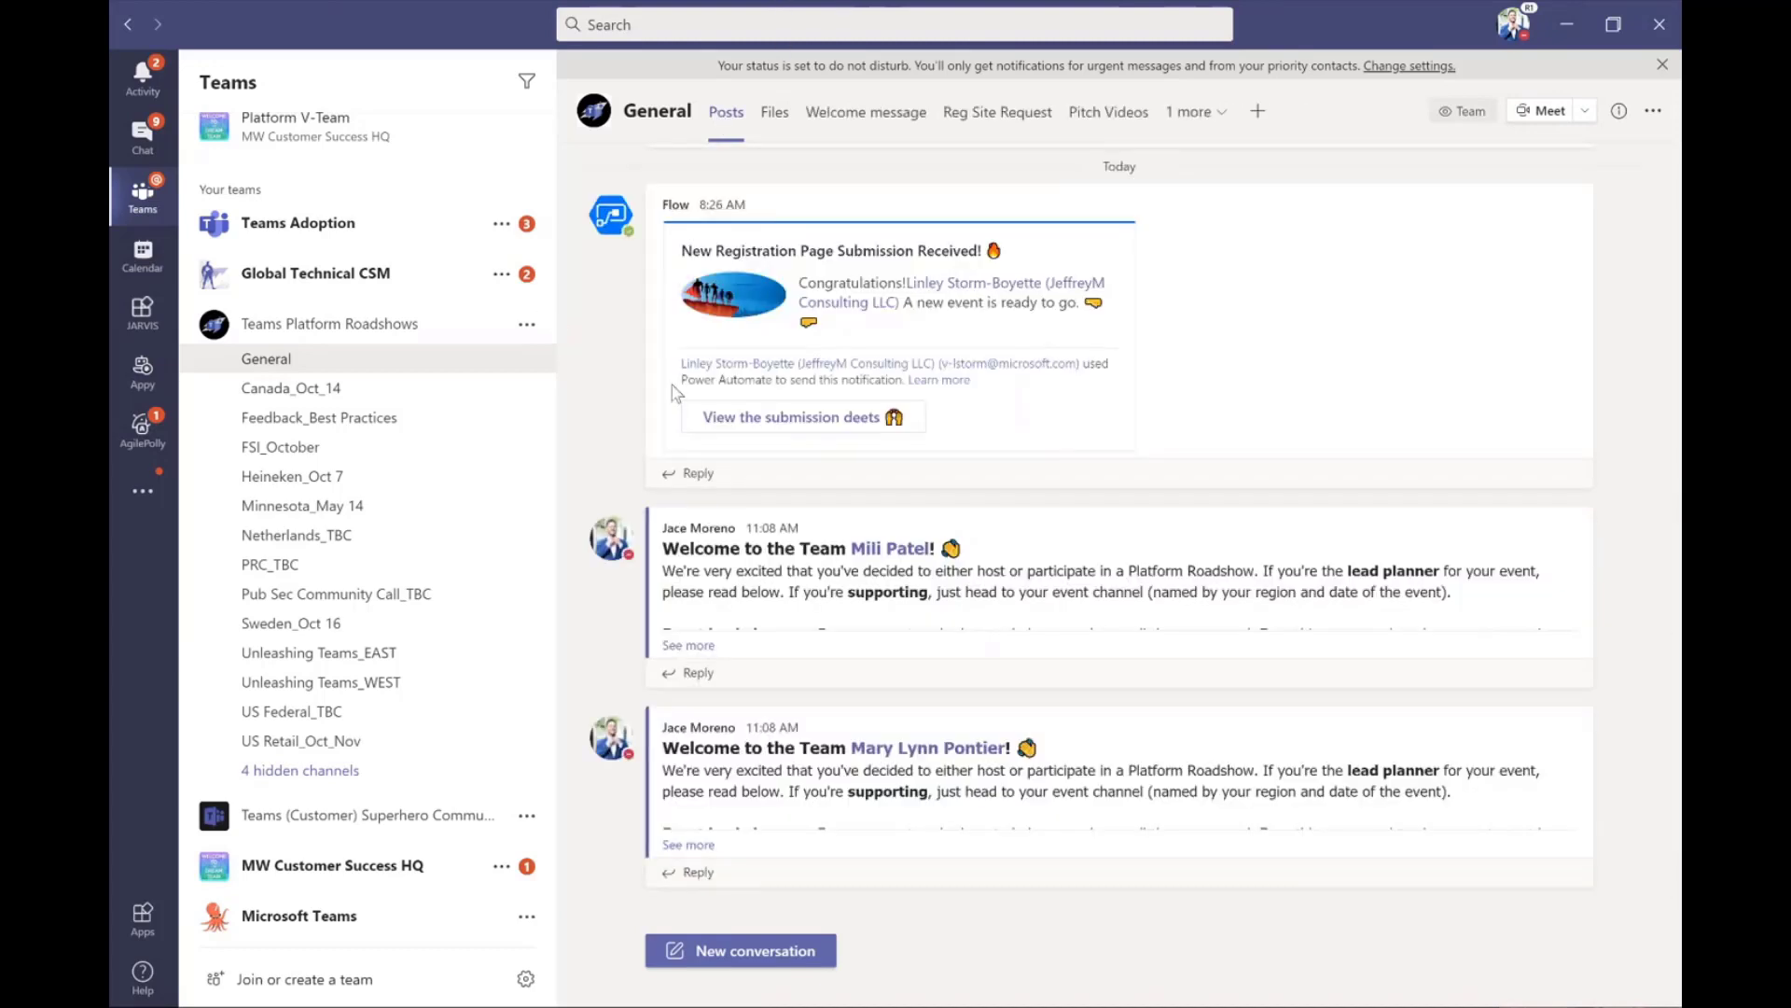
scroll(674, 390, "up", 3)
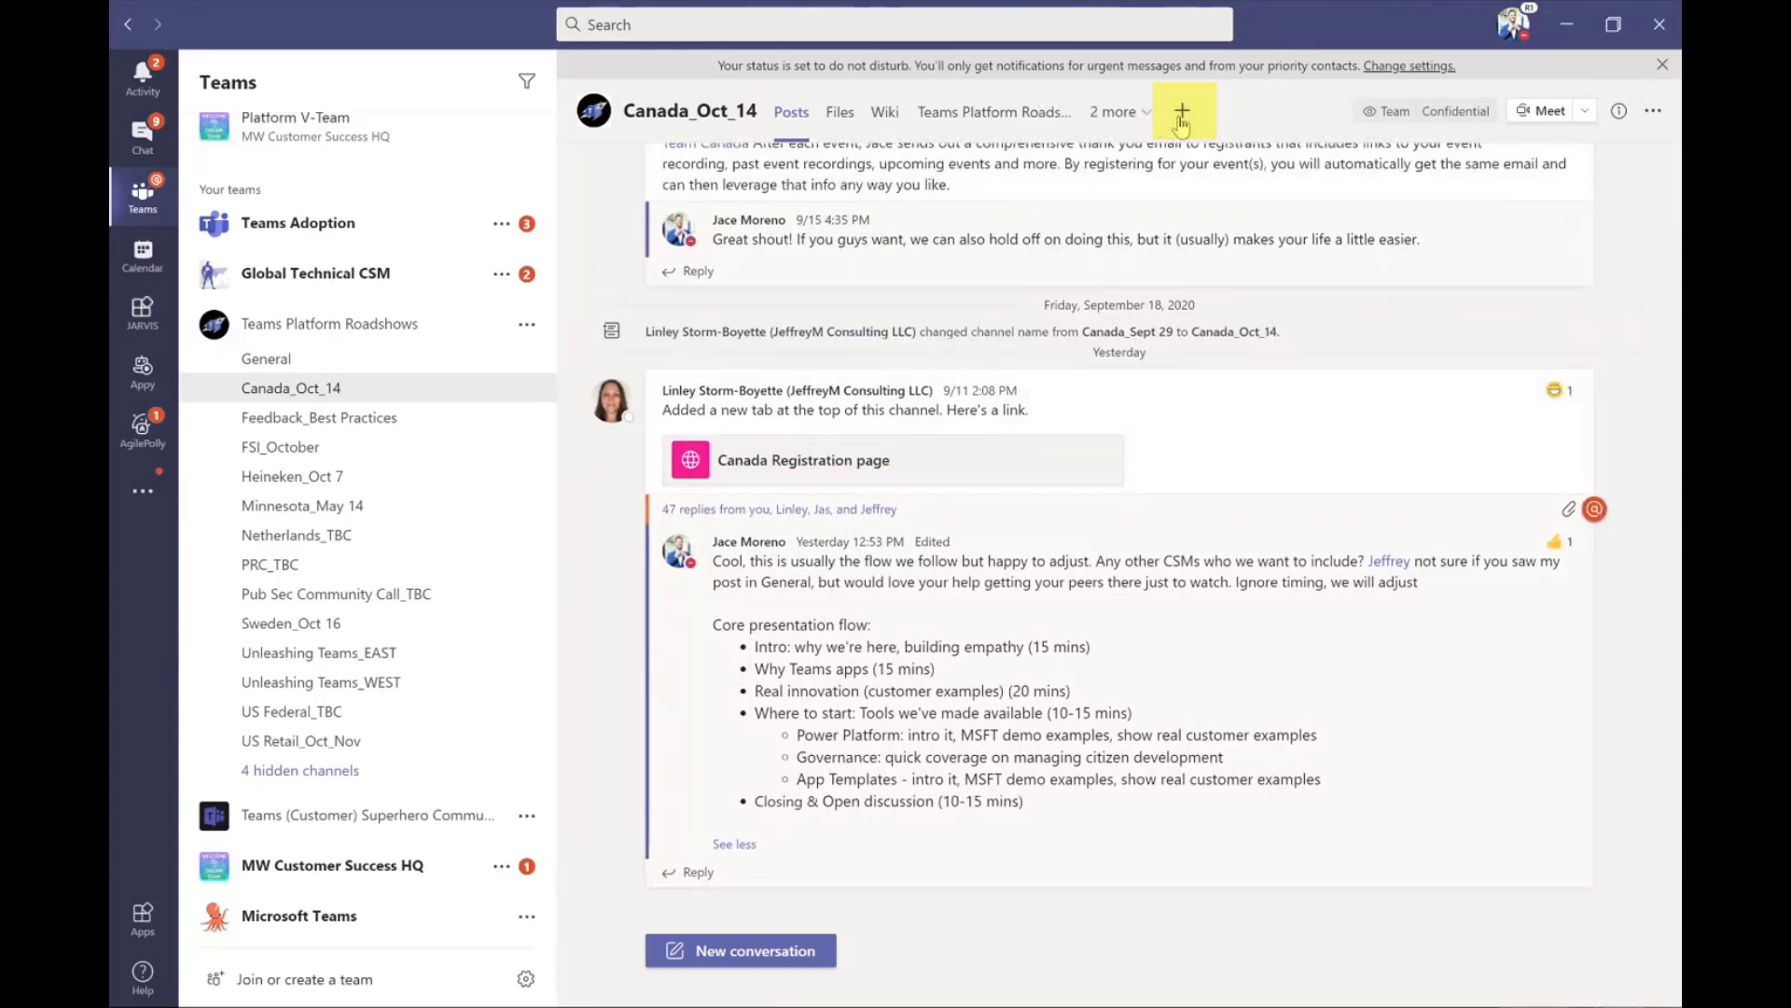
left_click(1181, 123)
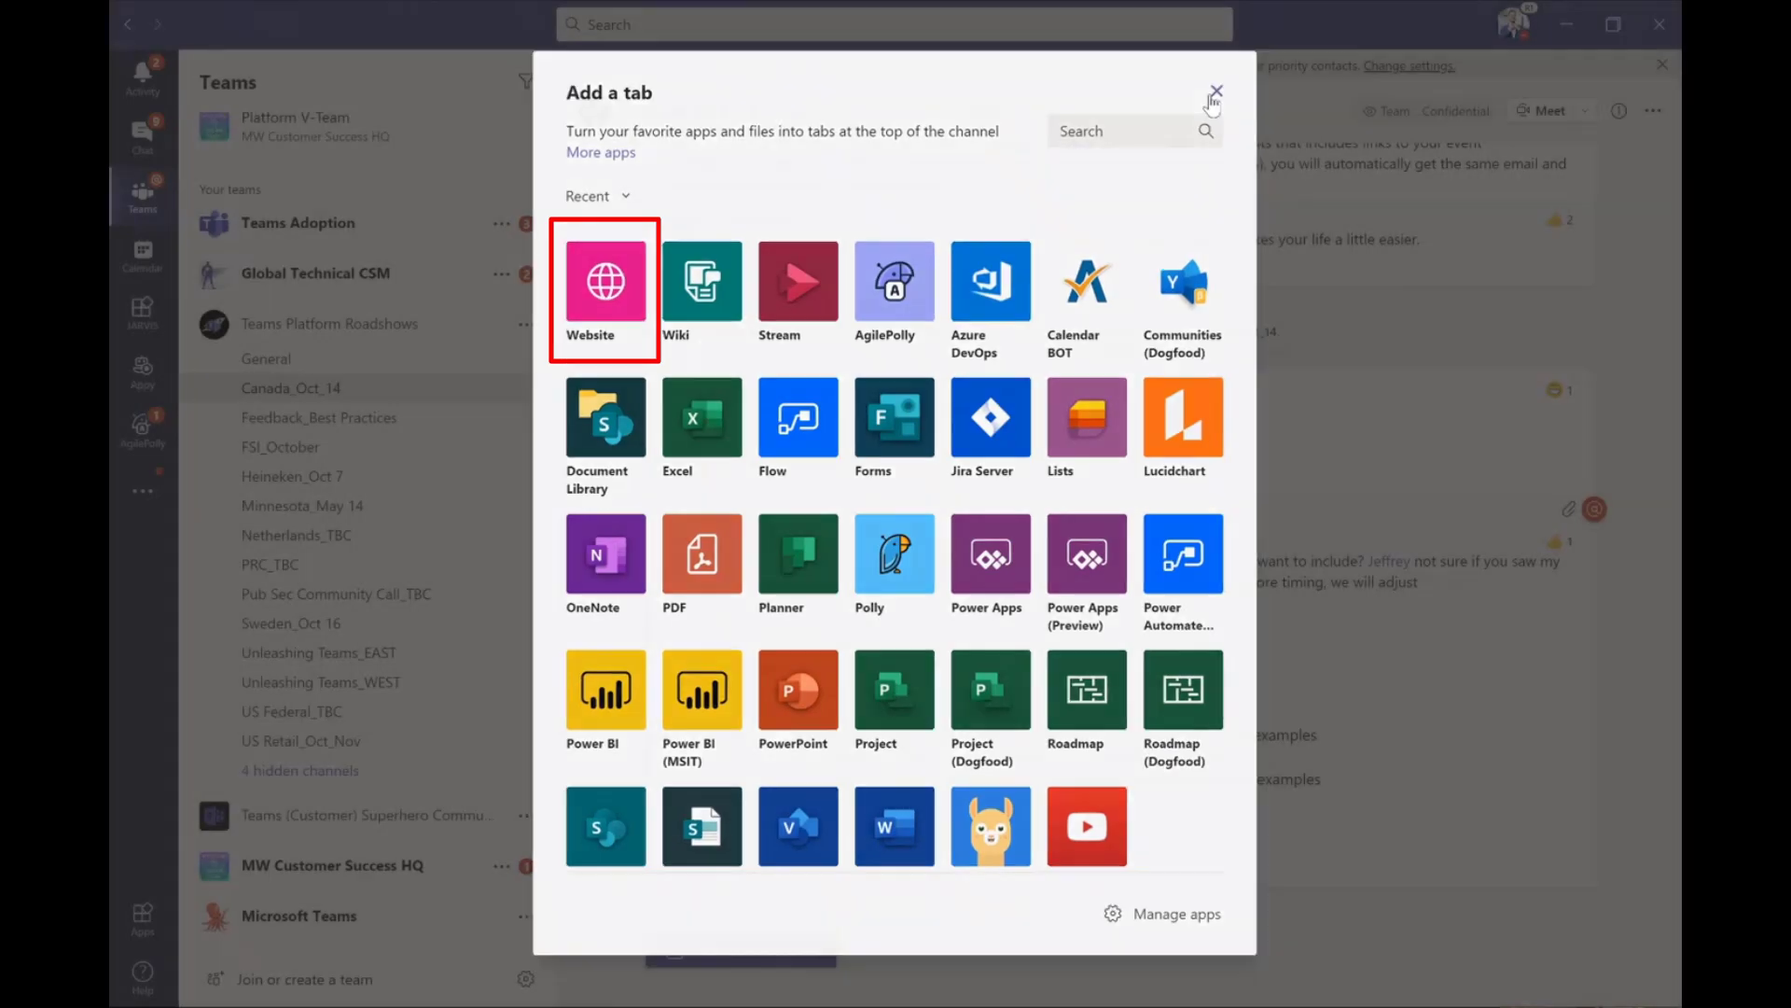
left_click(1215, 91)
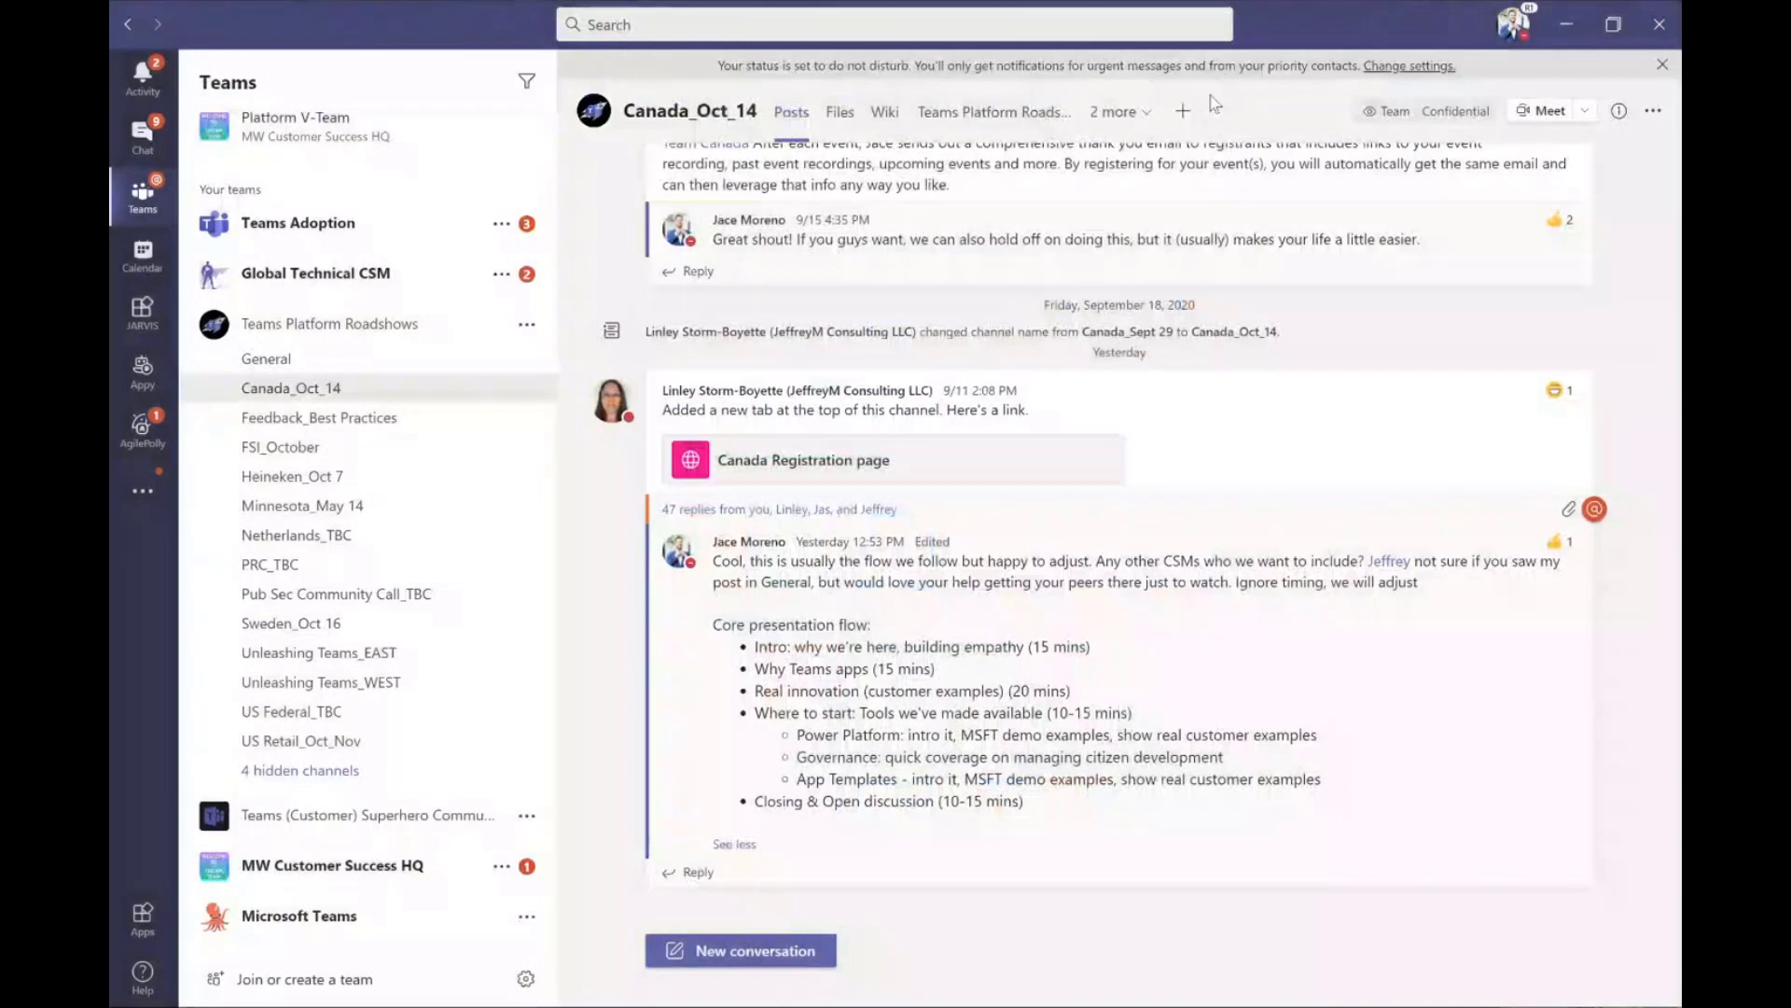
- Select General under Teams Platform Roadshows to show its posts and new submission notification
left_click(280, 364)
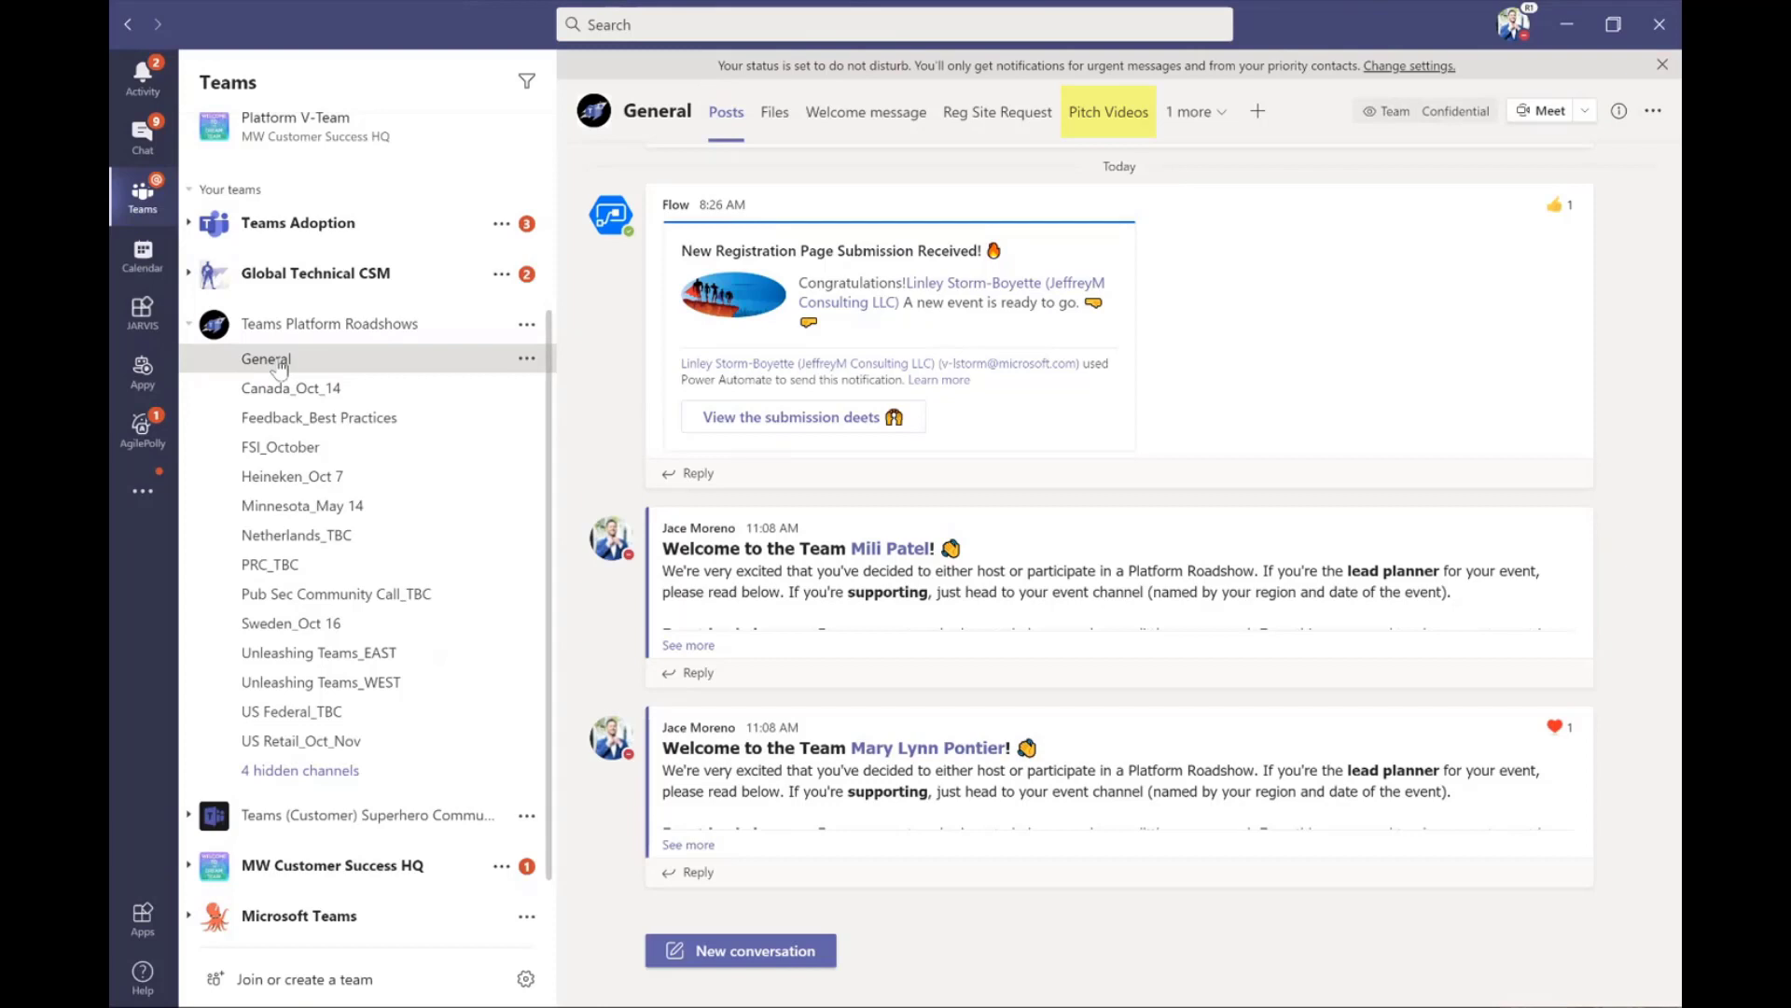
- Open the General channel's Pitch Videos tab and browse the numbered Teams Platform roadshow videos
left_click(1104, 114)
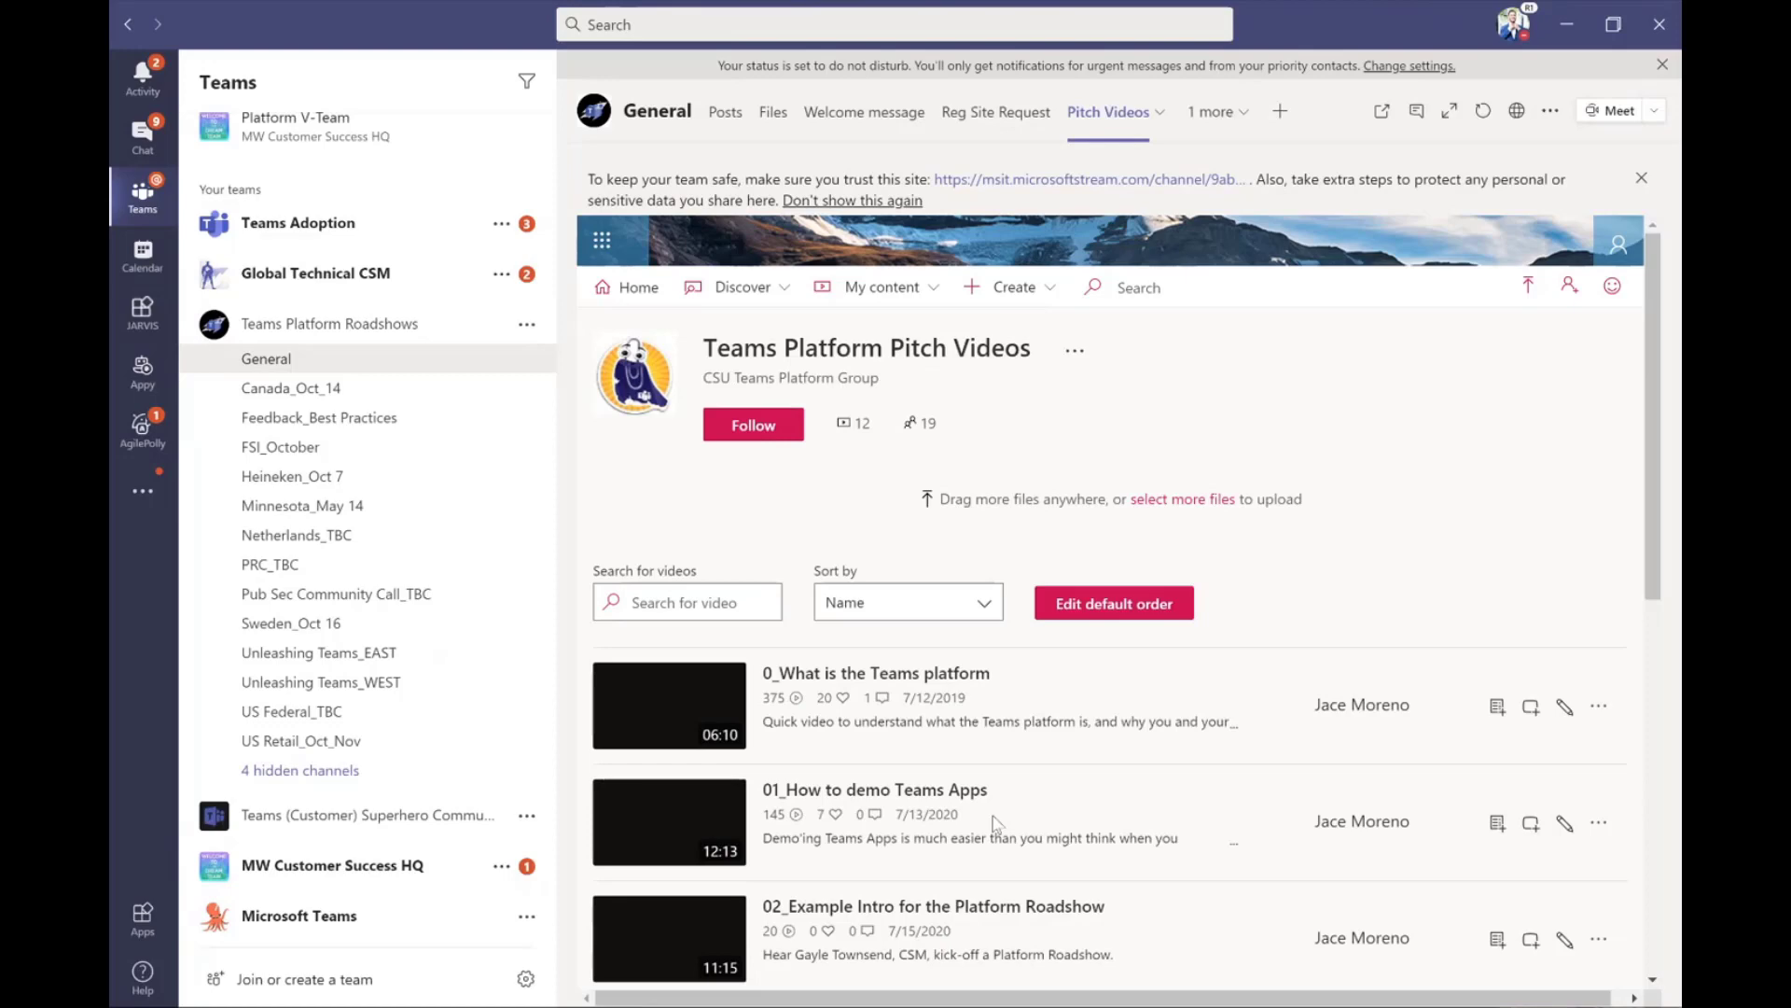
scroll(995, 821, "down", 10)
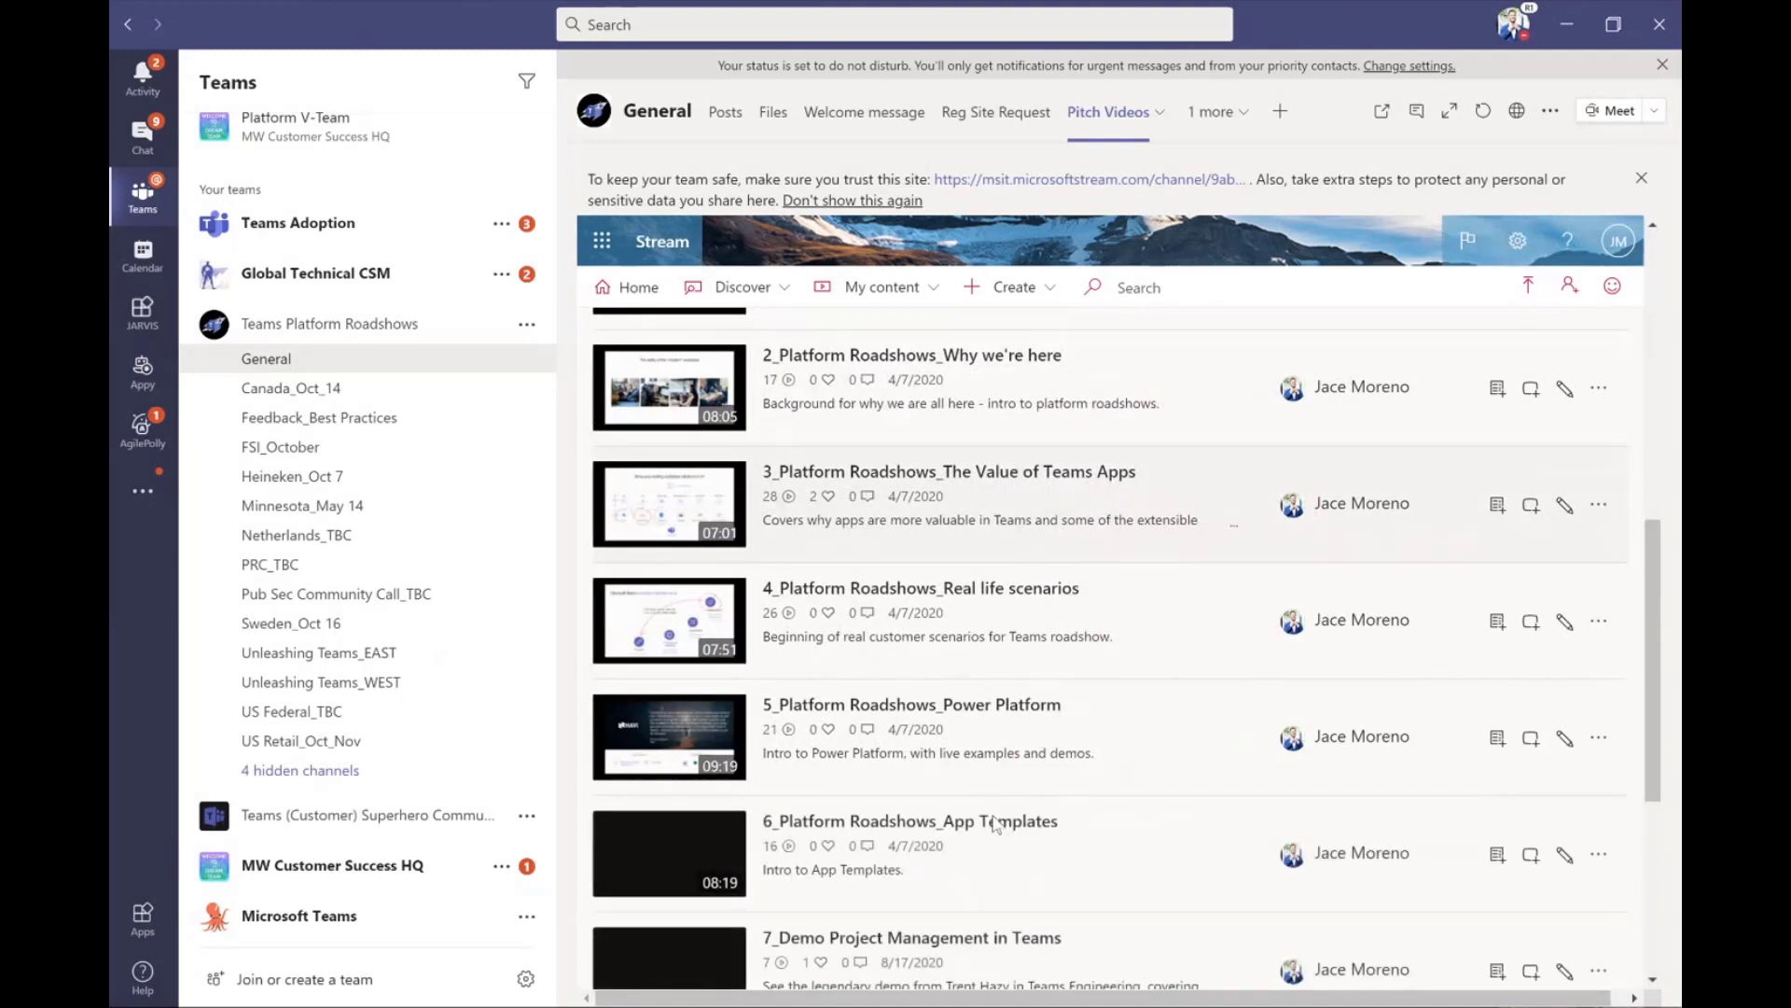
scroll(995, 821, "up", 10)
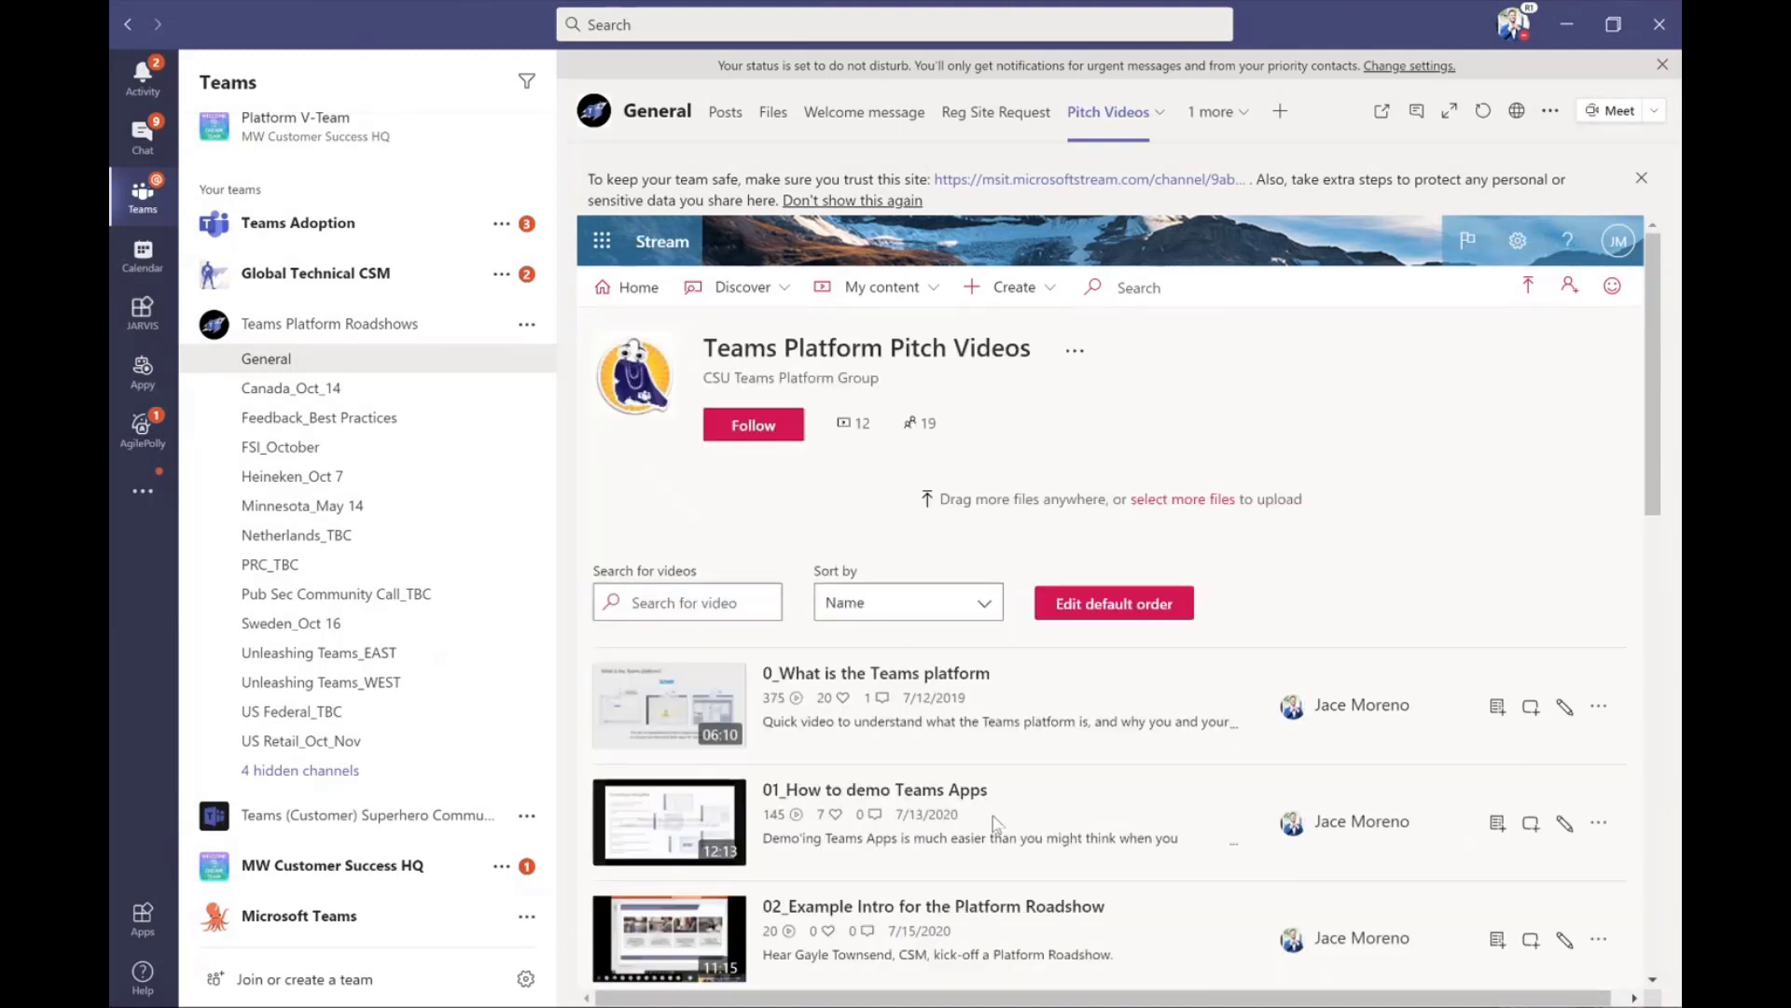